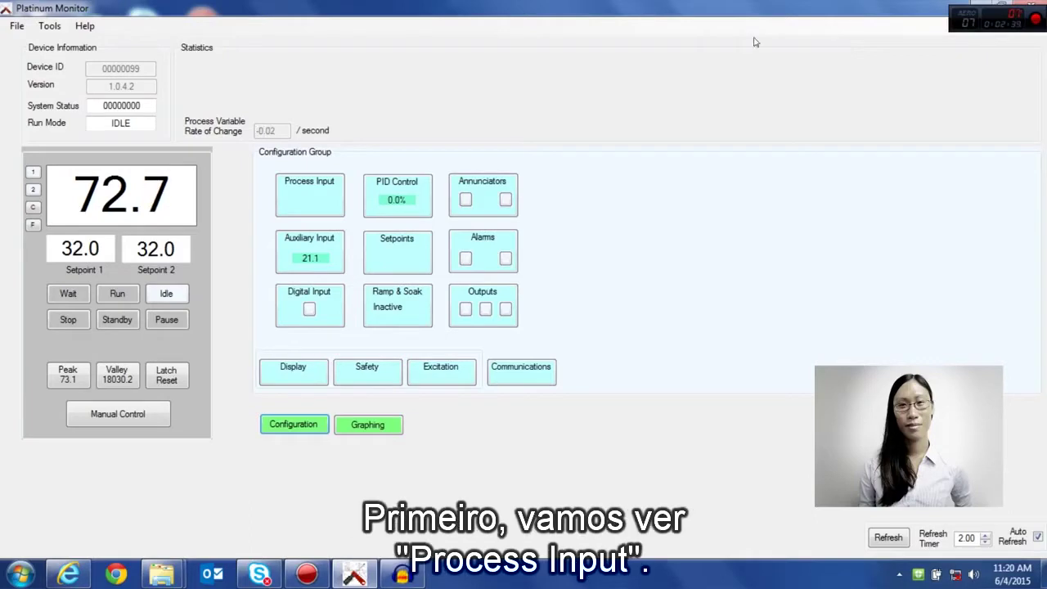
Step: Review the process input settings and the available input types, keeping Thermocouple, and close the settings
left_click(325, 199)
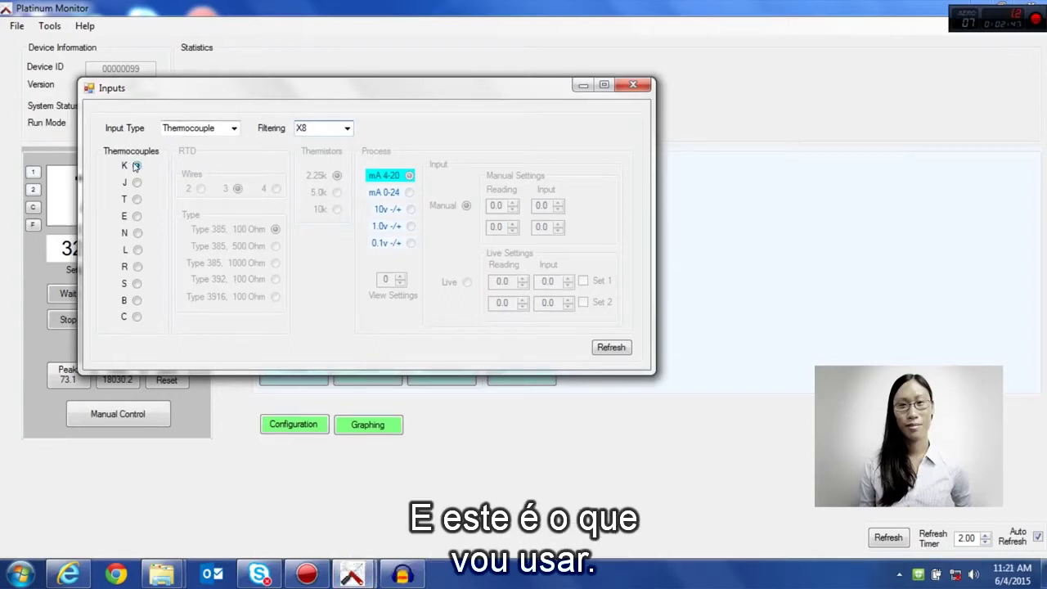
left_click(232, 131)
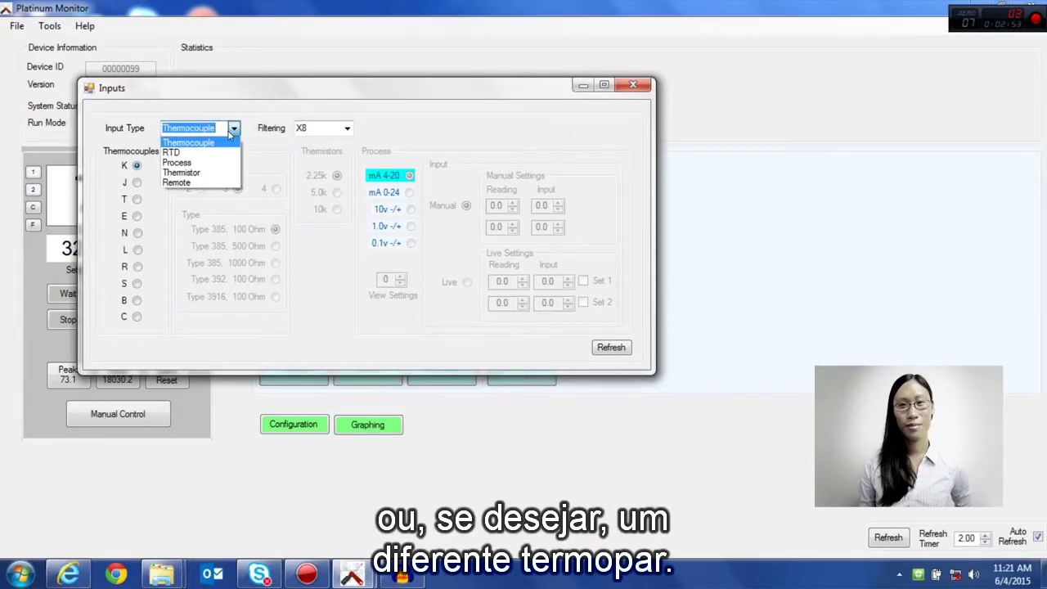
left_click(267, 114)
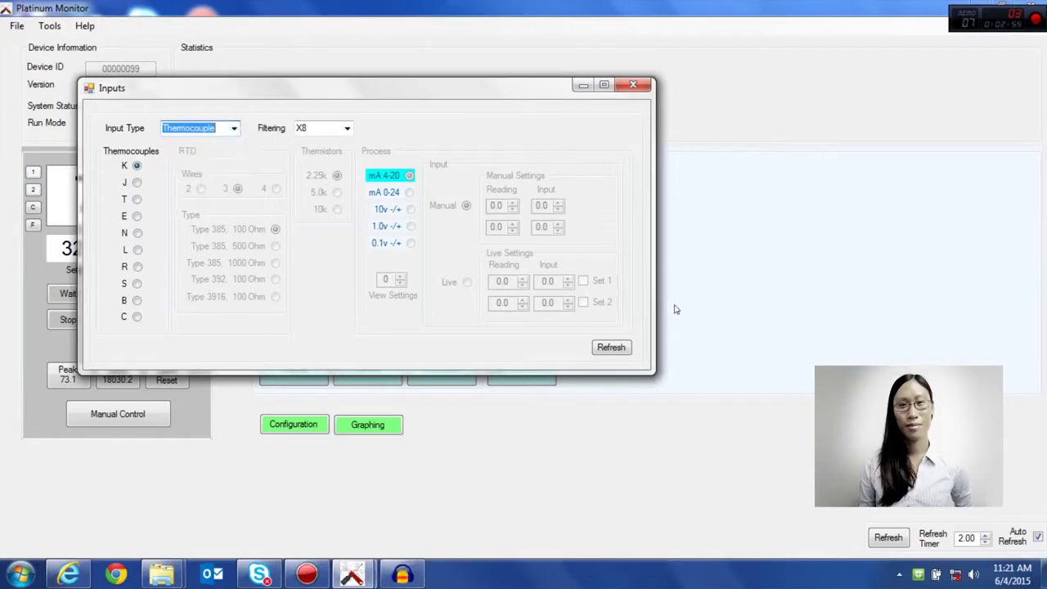
left_click(635, 84)
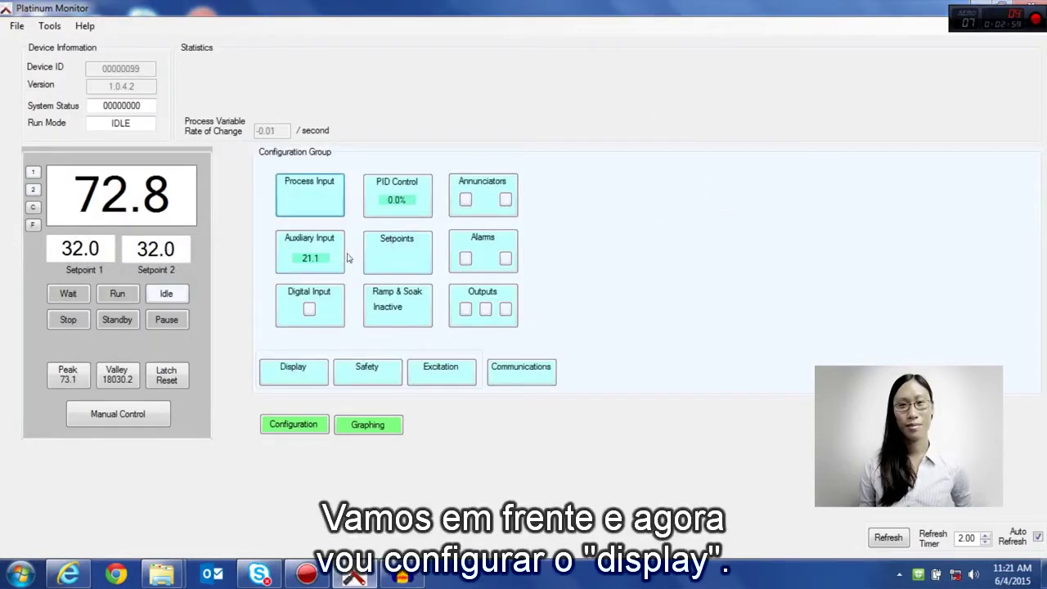
Step: Set the display units to Celsius, update the controller with the change and close the display settings
left_click(302, 376)
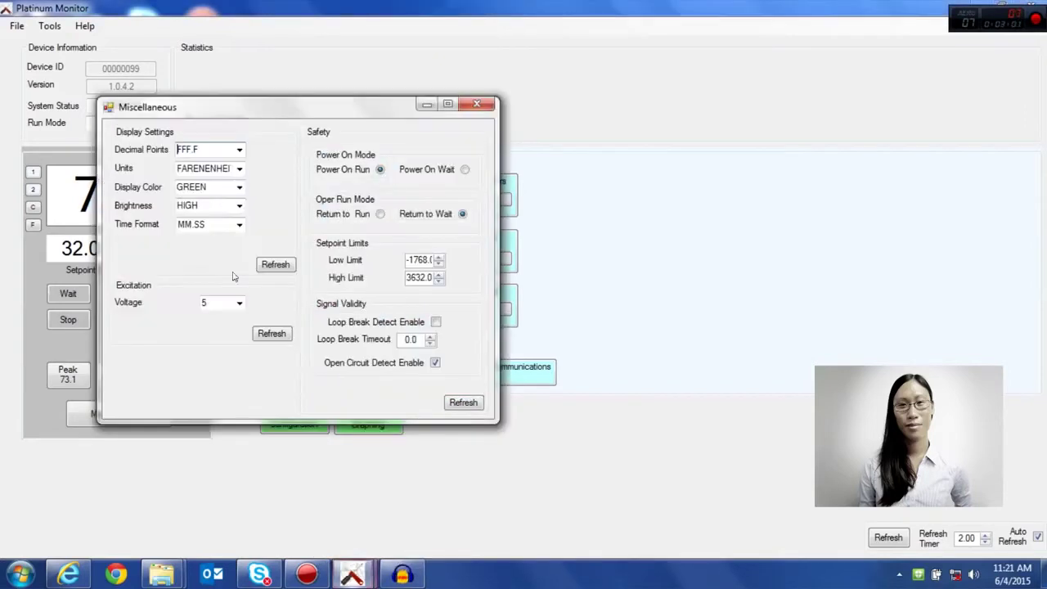
left_click(238, 169)
left_click(215, 193)
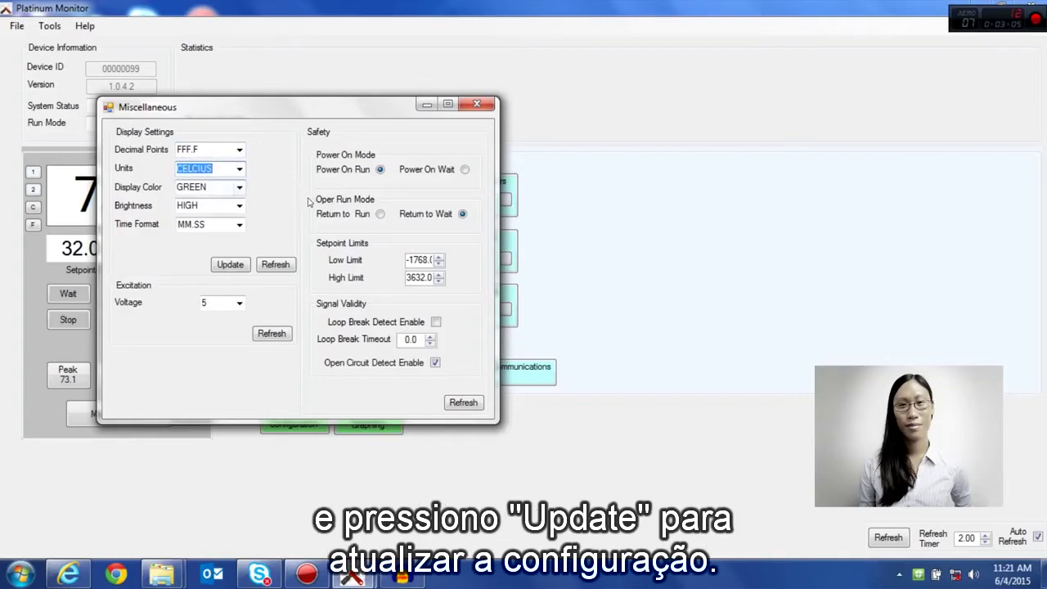
left_click(231, 265)
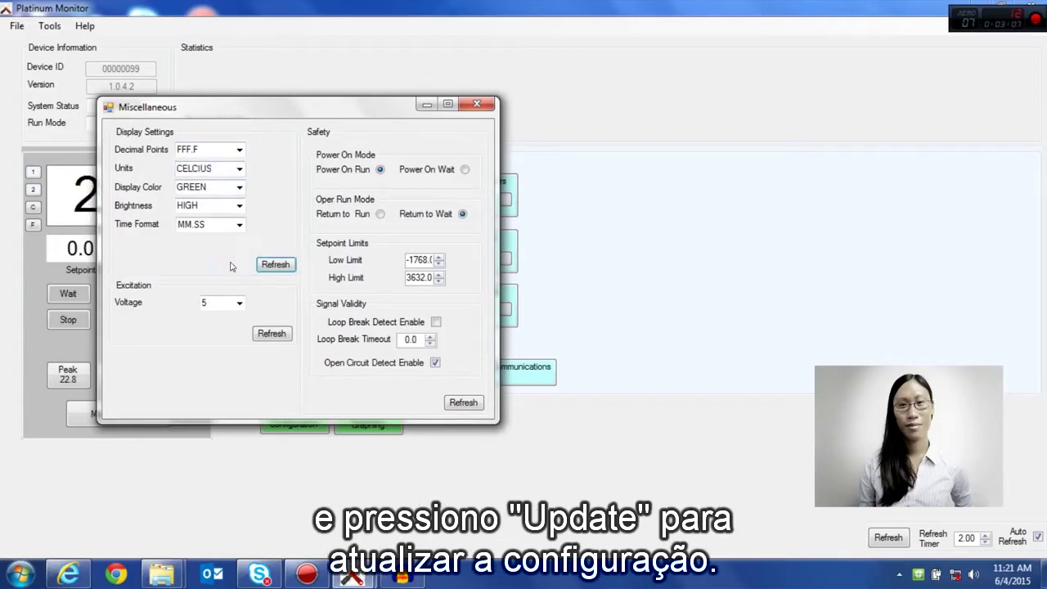
left_click(476, 104)
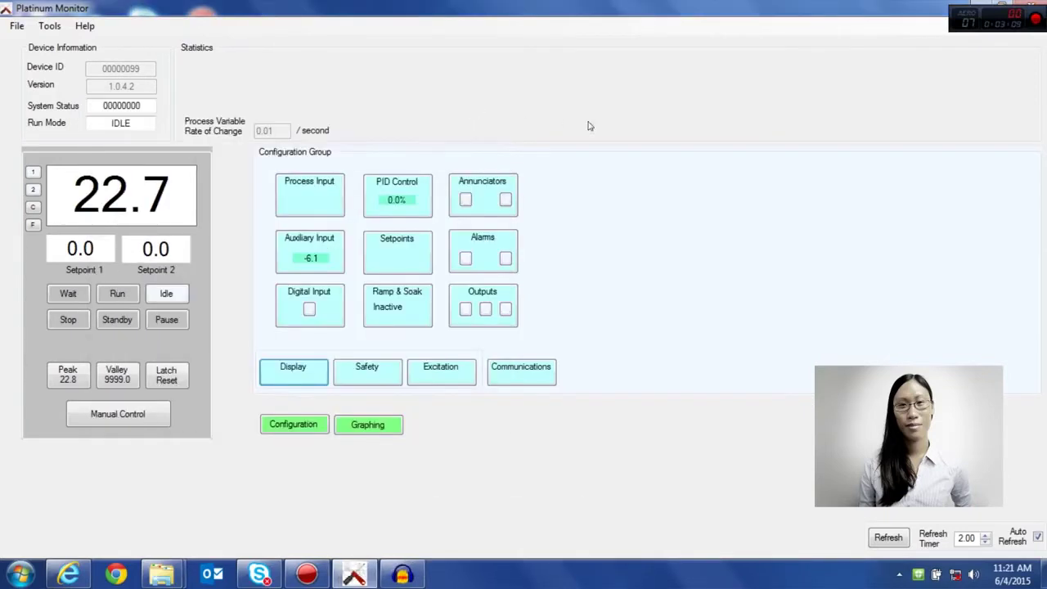
Step: In the output settings, set Output 2 to PID mode with a cycle time of 0.1
left_click(483, 295)
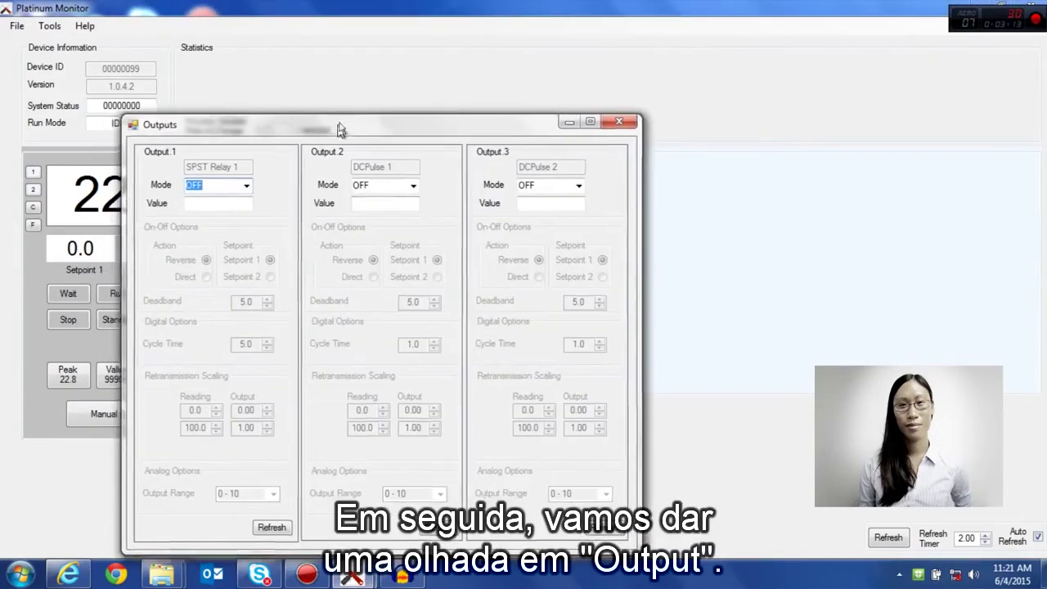
left_click_drag(338, 128, 379, 63)
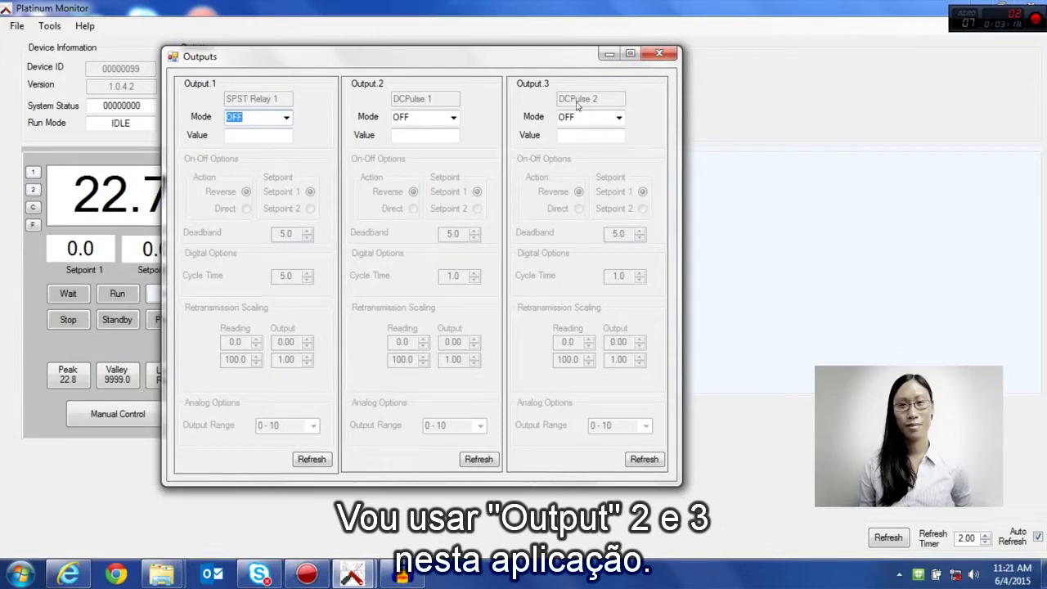
left_click(453, 117)
scroll(409, 143, "up", 1)
left_click(409, 132)
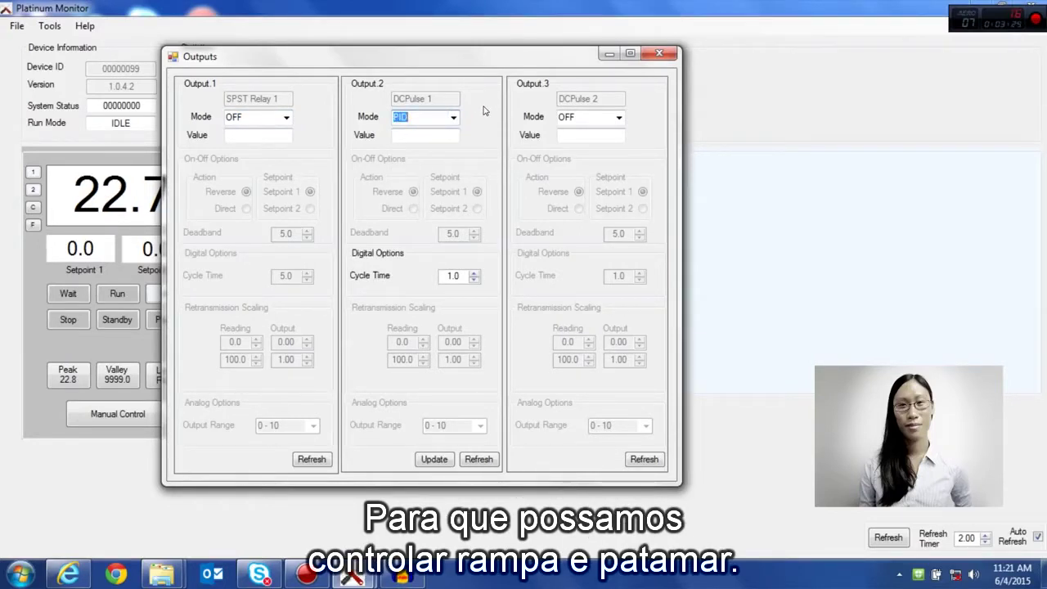
double_click(454, 276)
key("BackSpace")
type(".1")
key("Home")
type("0")
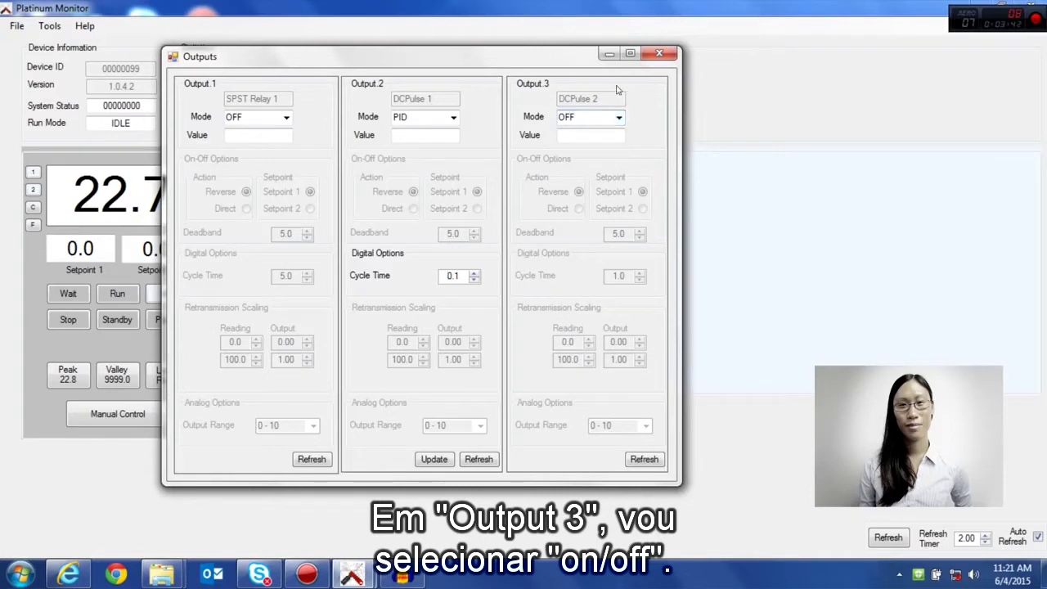
Step: Set Output 3 to ON.OFF mode with Direct action and a deadband of 0.0
left_click(619, 117)
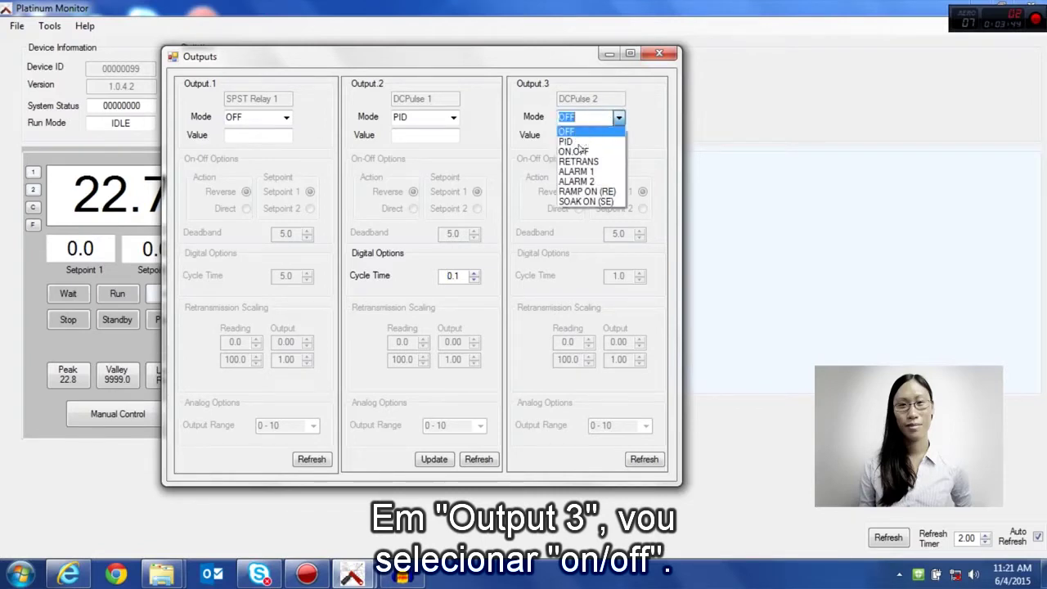
left_click(578, 152)
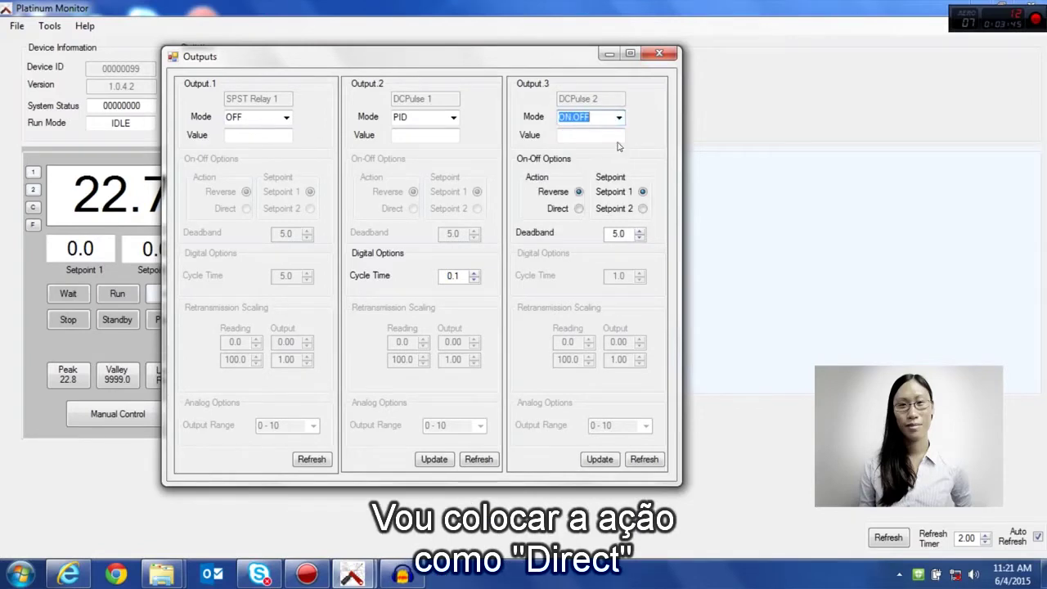
left_click(578, 208)
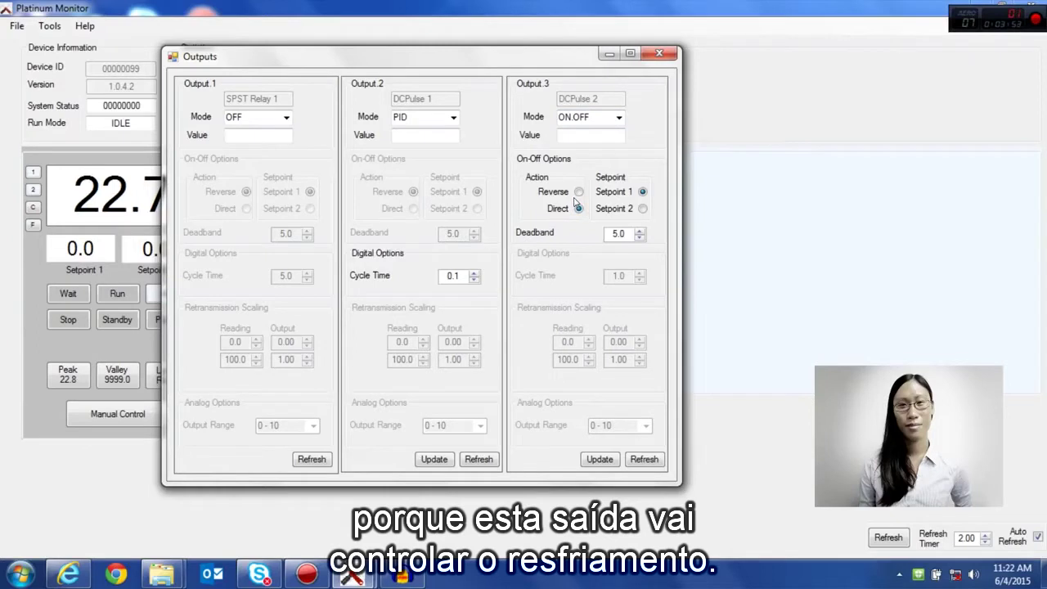
left_click_drag(621, 234, 569, 233)
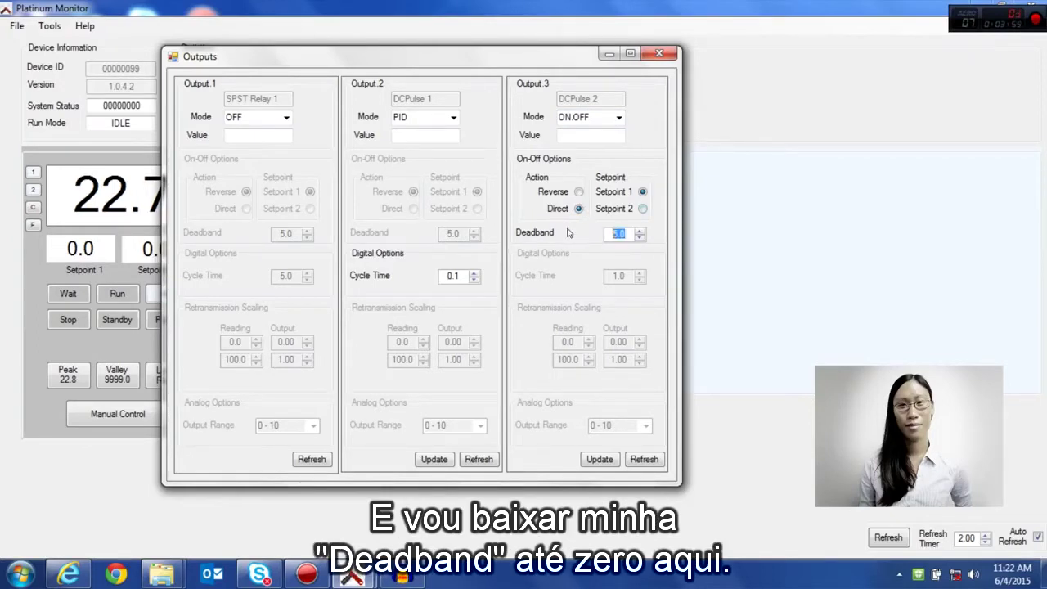
type("0.0")
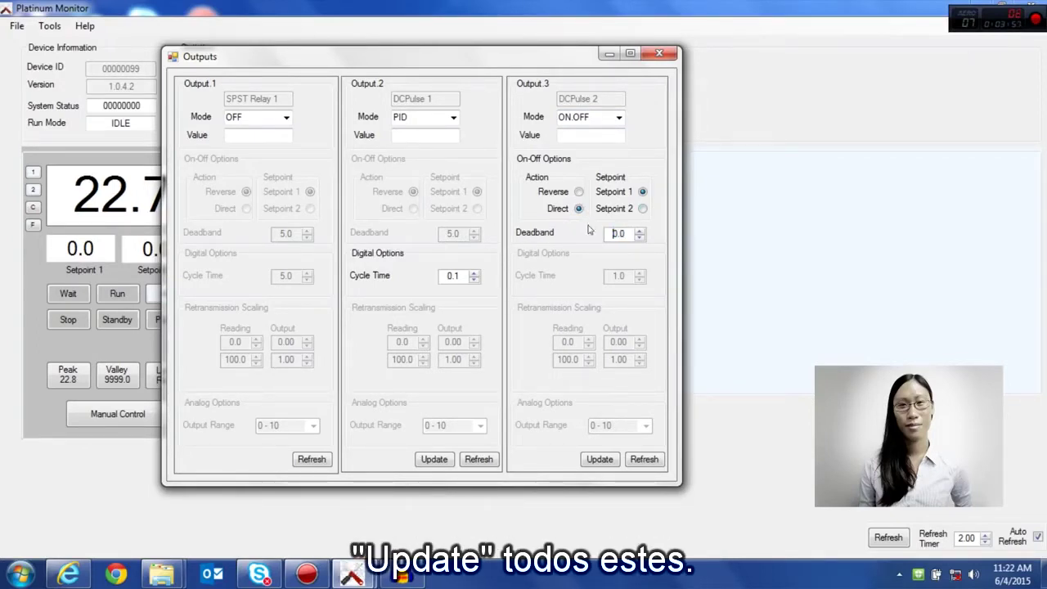
Step: Update the controller with the Output 3 and Output 2 settings and close the output settings
left_click(599, 458)
left_click(435, 458)
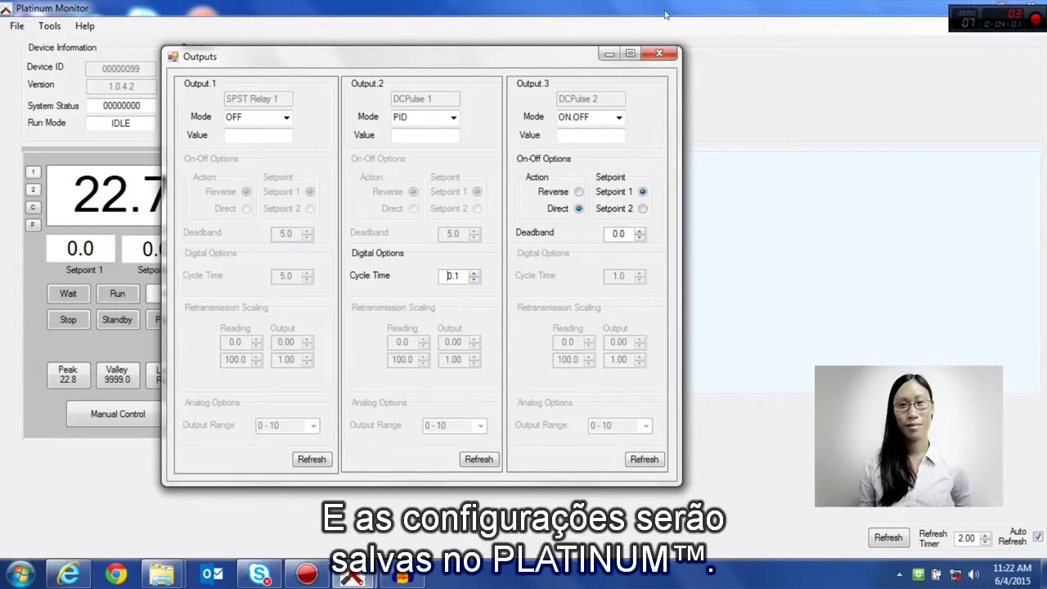
left_click(661, 54)
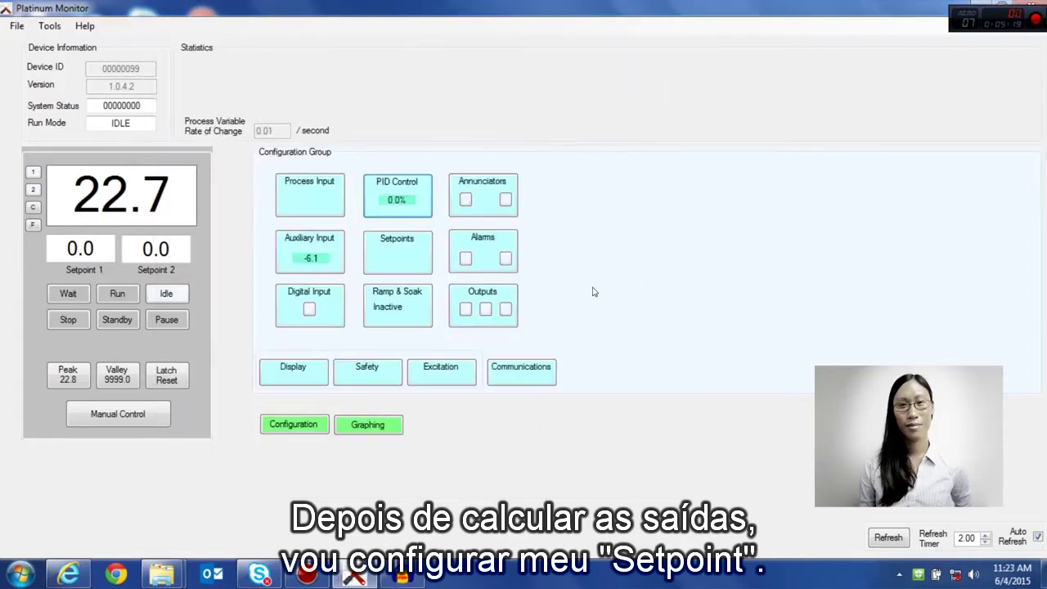
Step: Set Setpoint 1 to 50.0, update the controller and close the setpoint settings
left_click(422, 260)
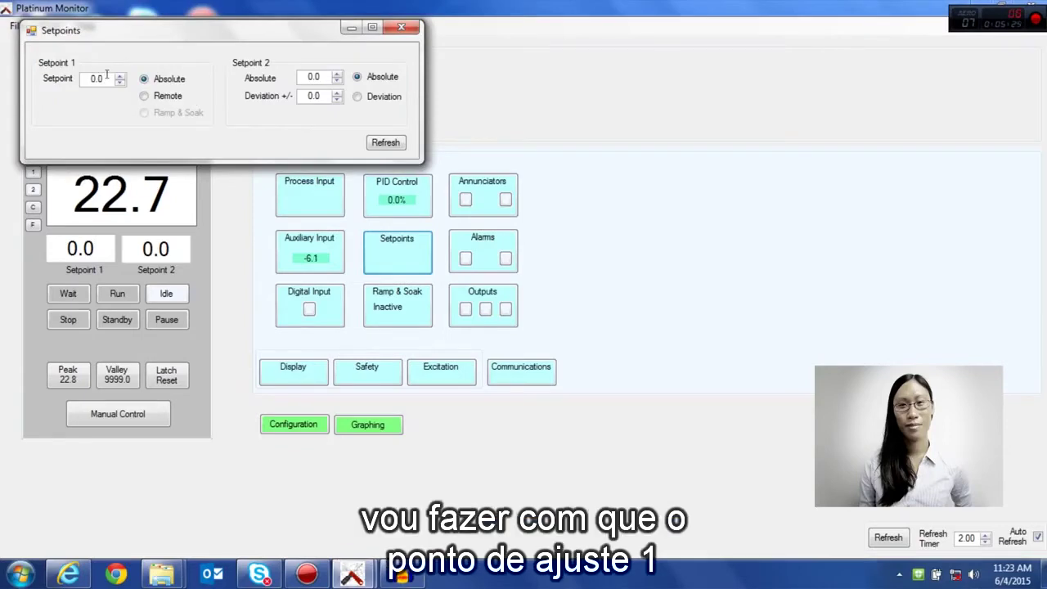
left_click_drag(107, 75, 72, 73)
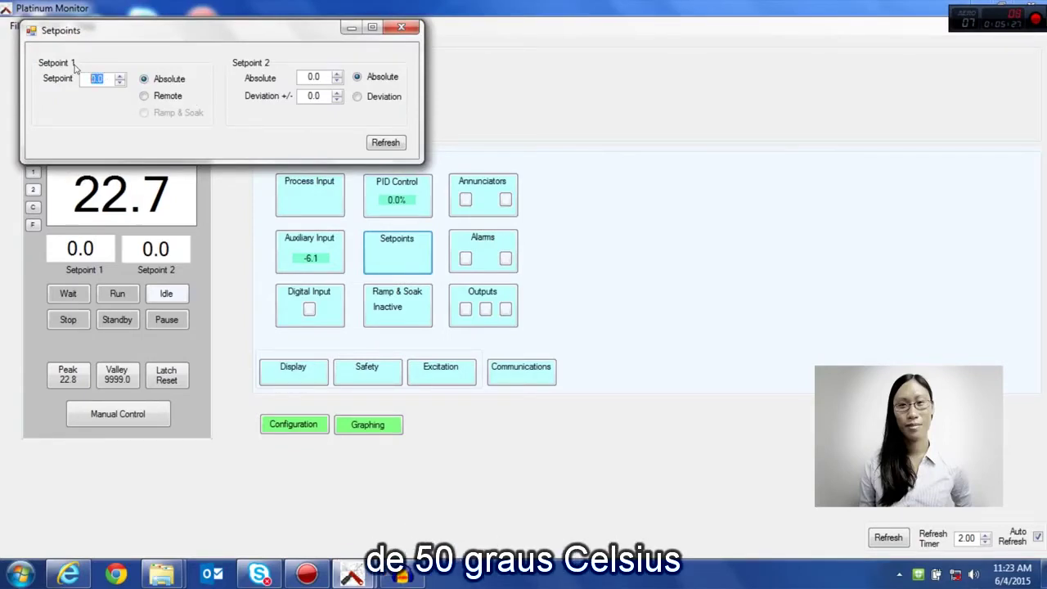
type("50.0")
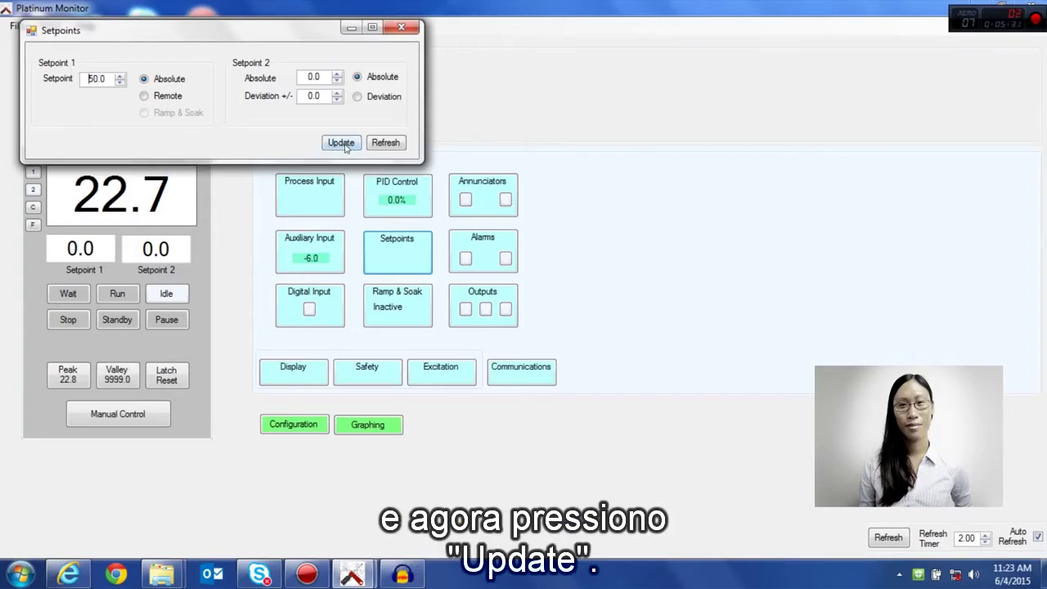
left_click(341, 143)
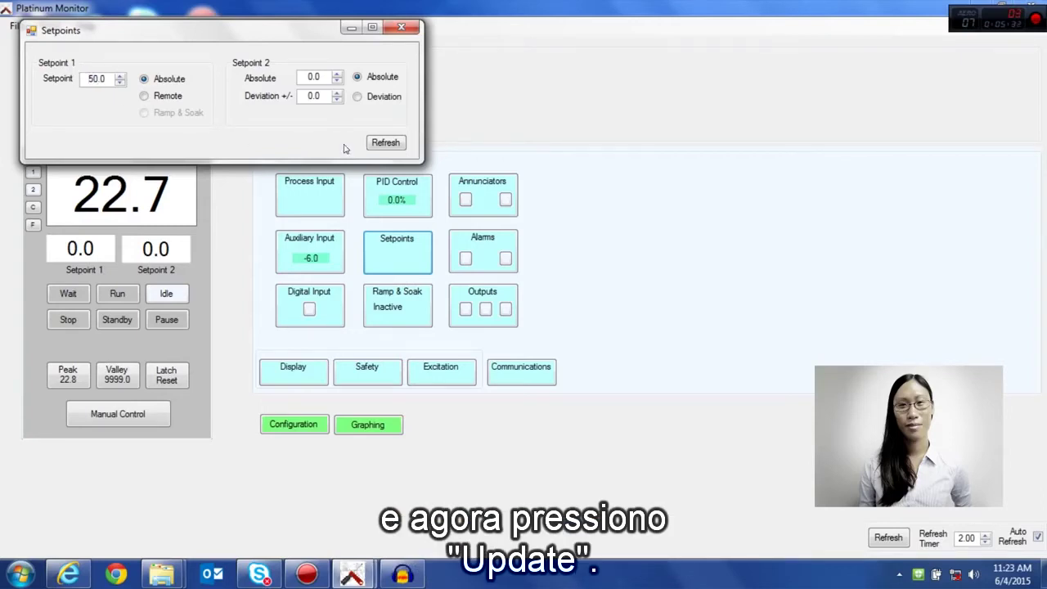
left_click(402, 28)
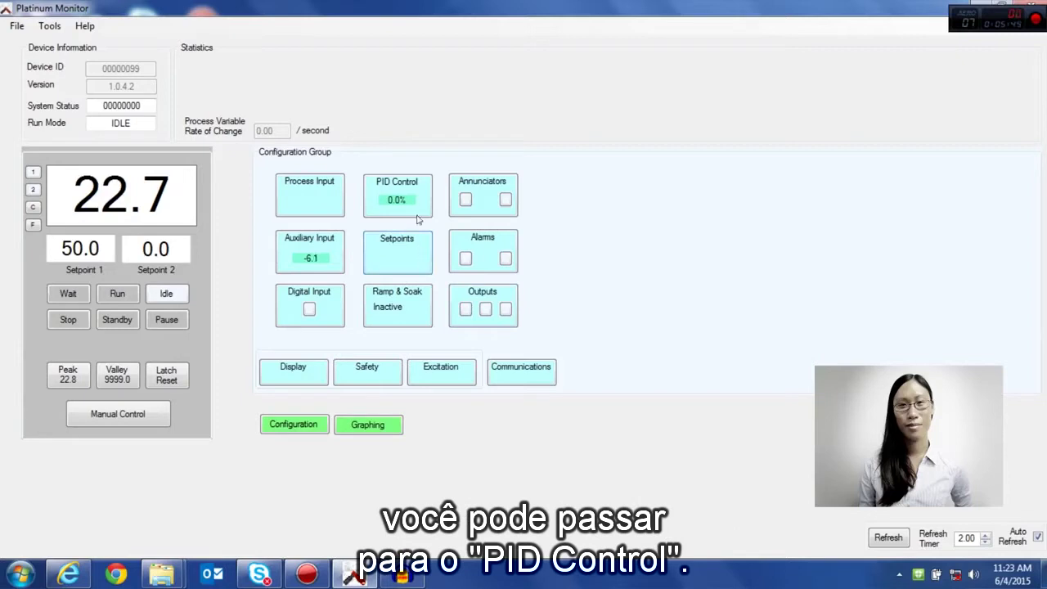
Step: Run Auto Tune from the PID control settings, refresh the tuned gains and close the settings
left_click(422, 180)
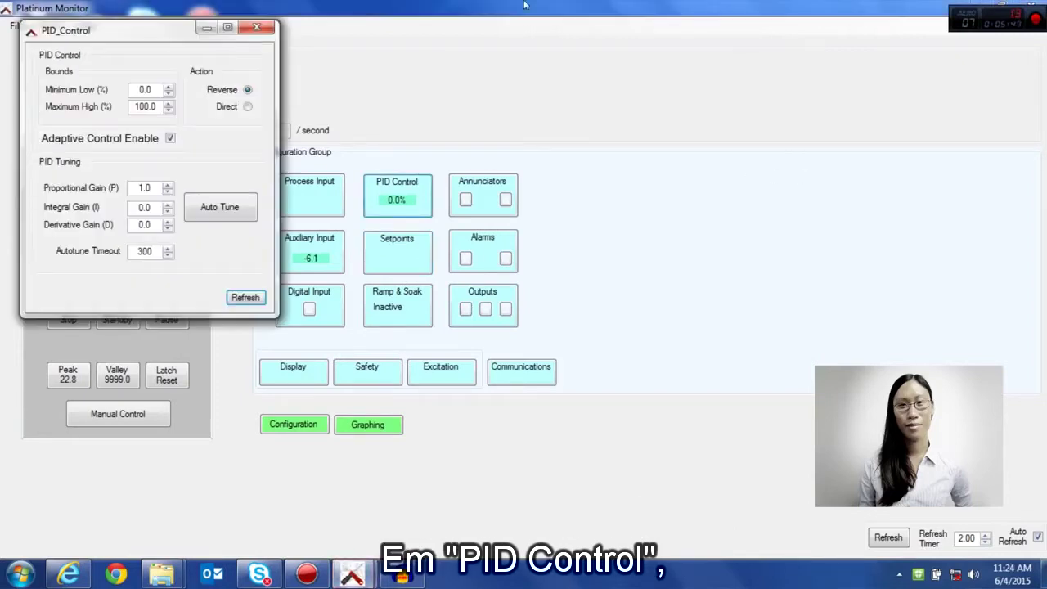
left_click_drag(131, 31, 678, 69)
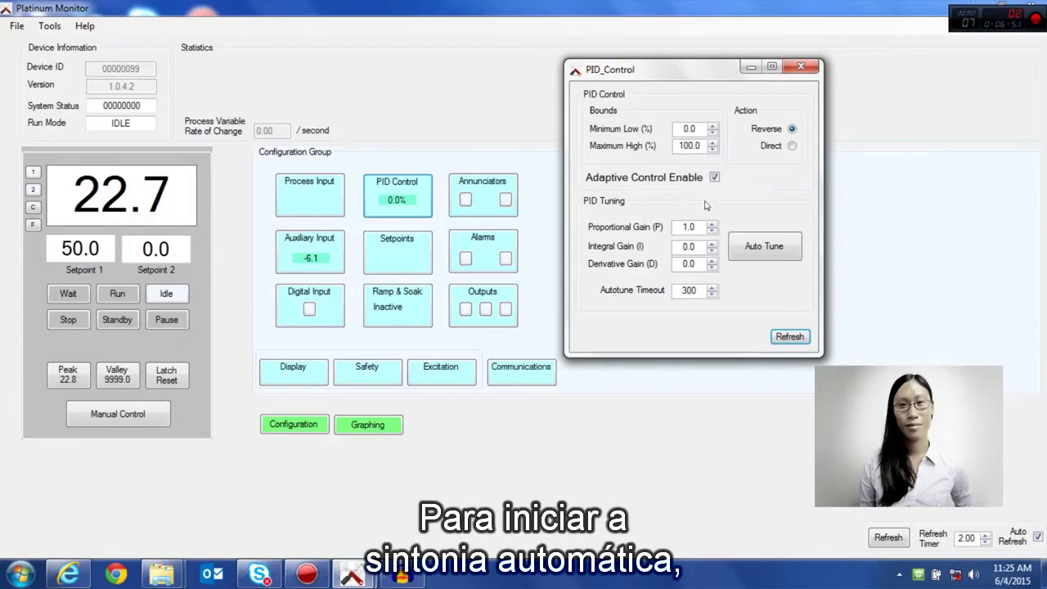
left_click(773, 246)
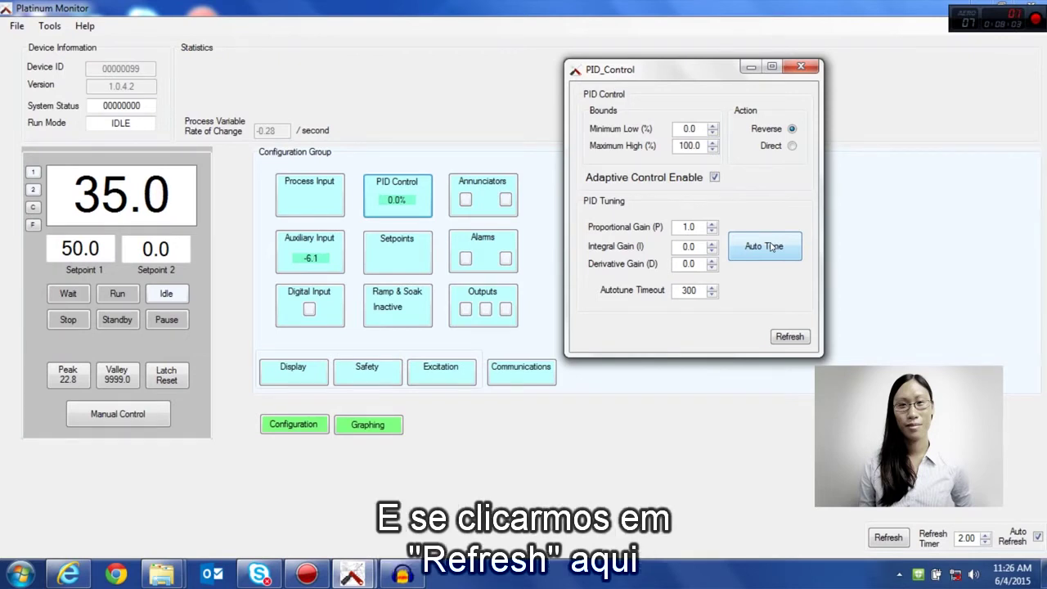
left_click(790, 337)
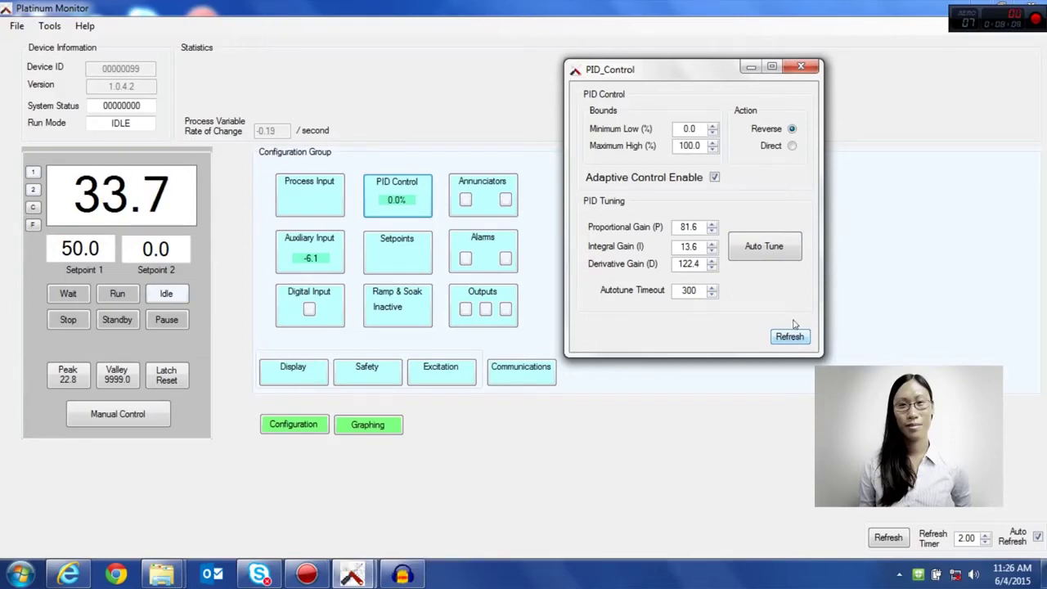
left_click(808, 67)
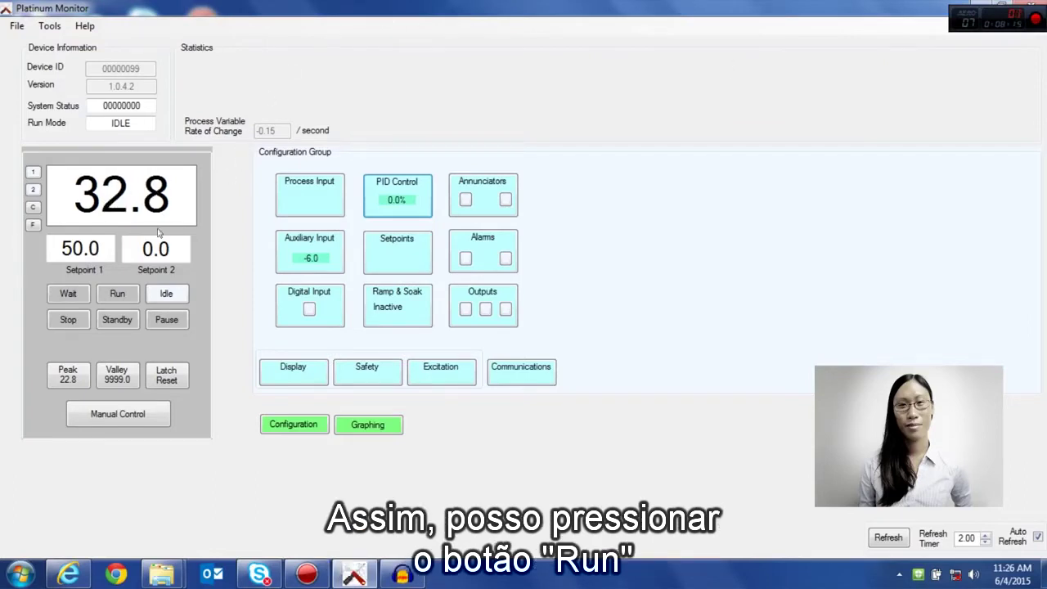
Step: Start the controller running and check the live data chart, leaving the chart minimized
left_click(119, 295)
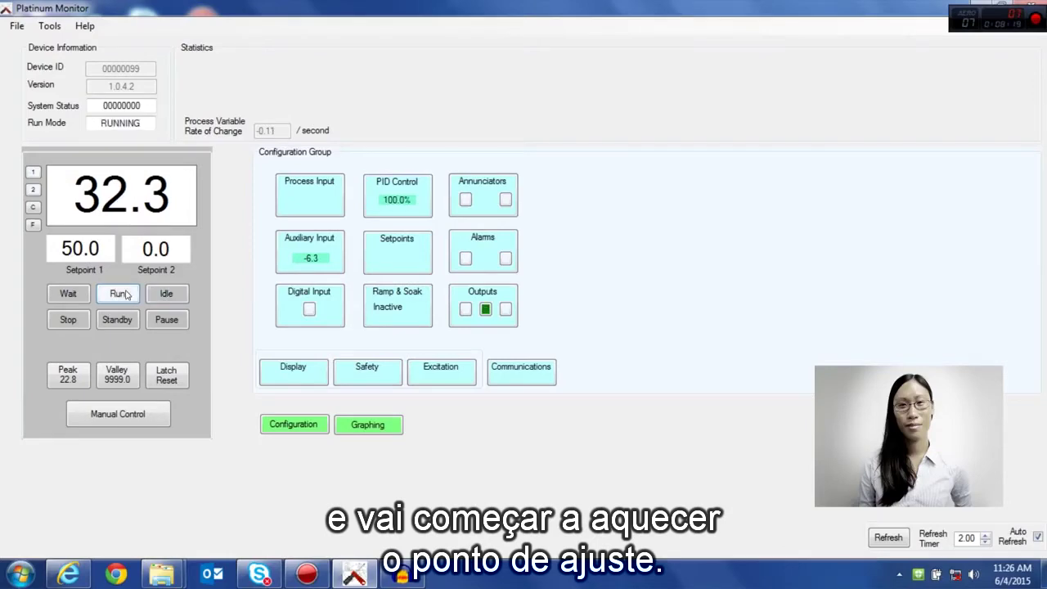
left_click(358, 425)
left_click_drag(533, 58, 787, 69)
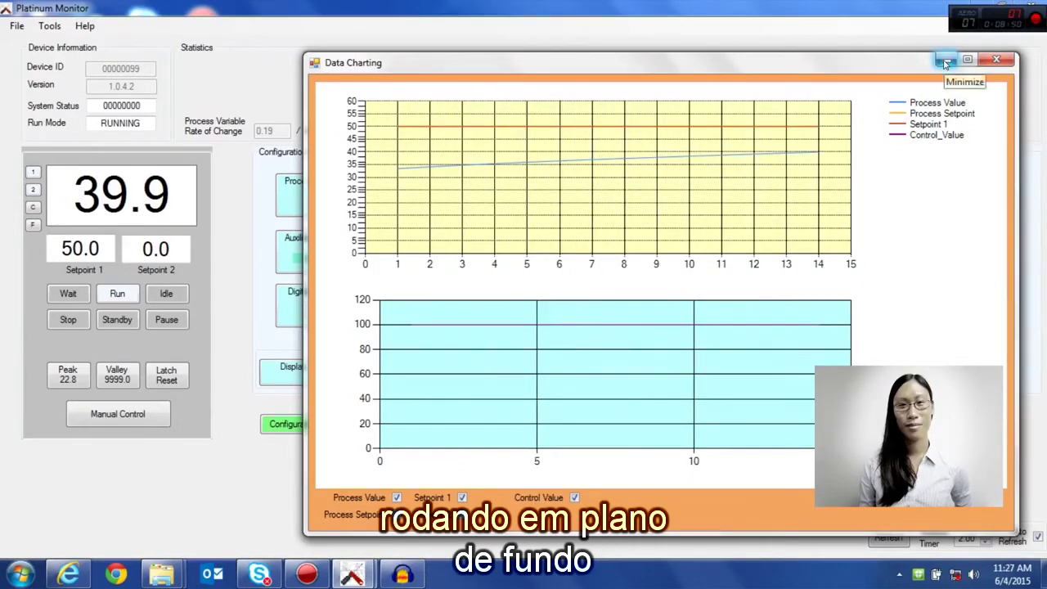
left_click(944, 61)
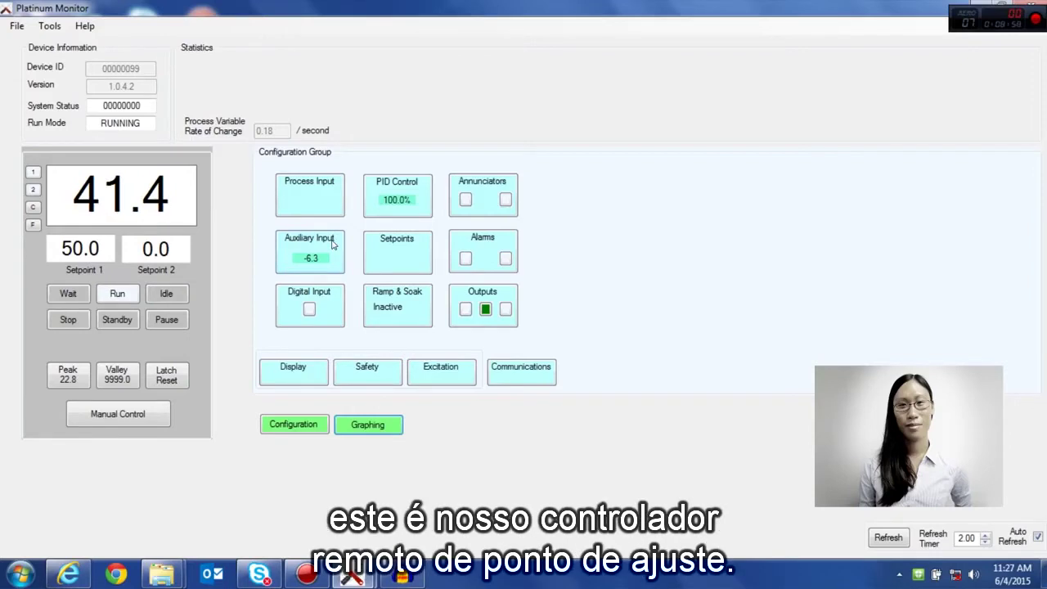
Step: Set the auxiliary input's second scale reading to 50.0 for the 20.00 mA input, update the controller and close the settings
left_click(332, 244)
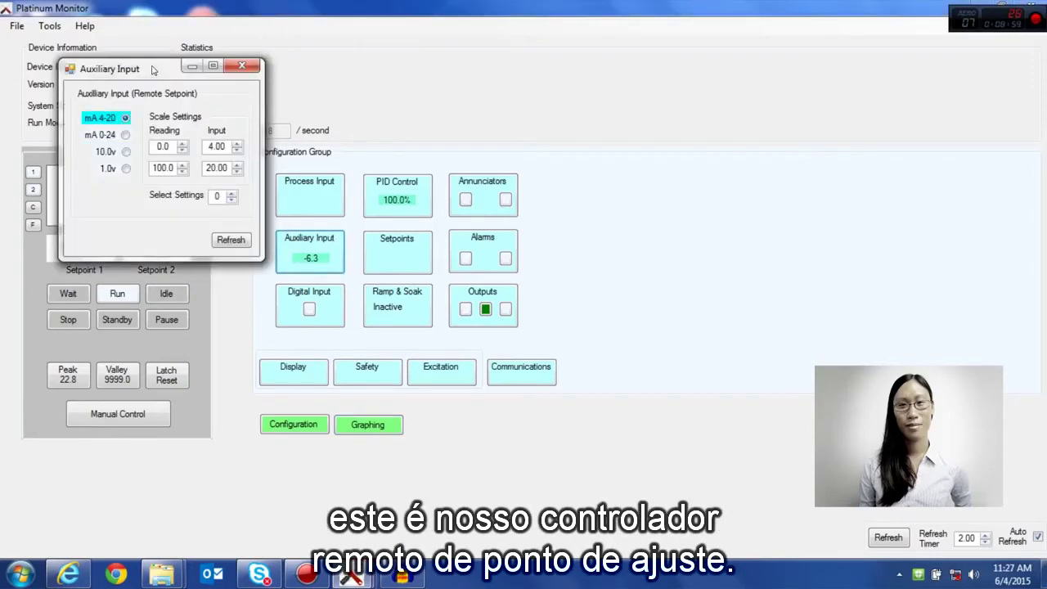
left_click_drag(152, 70, 628, 76)
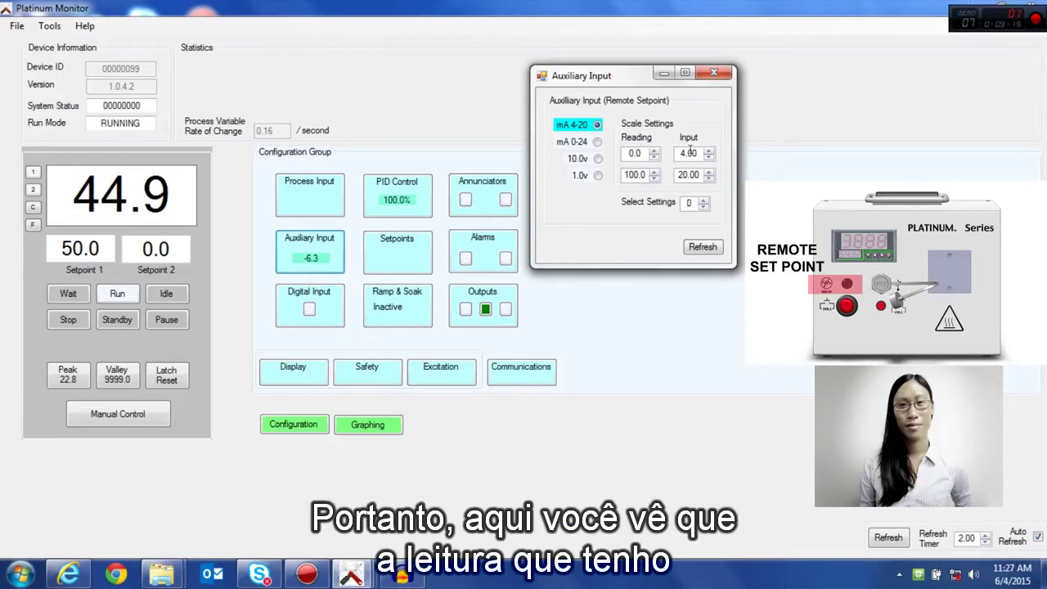
left_click_drag(638, 153, 623, 154)
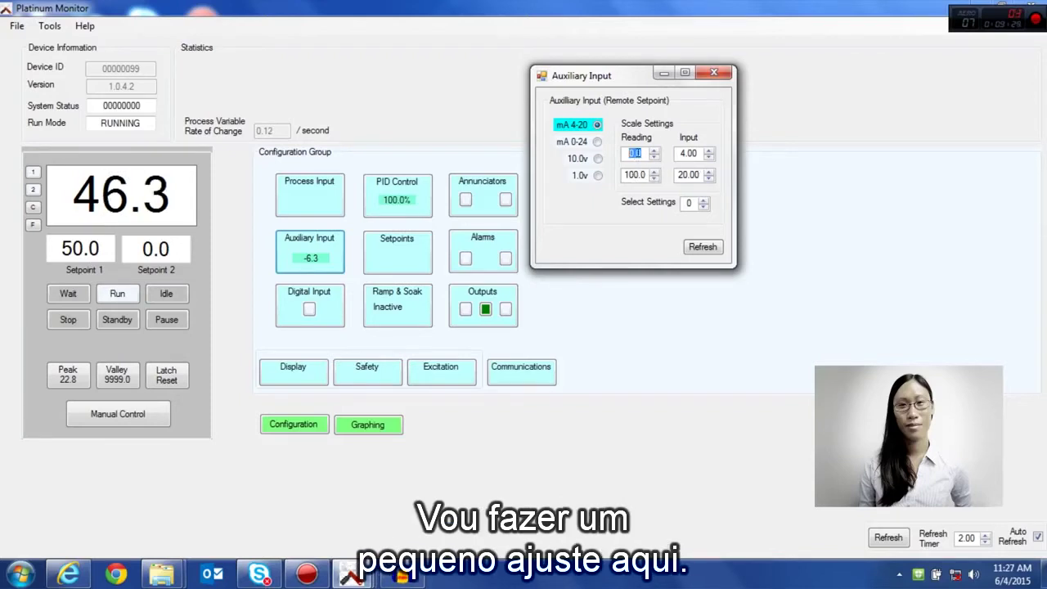
left_click(641, 174)
left_click_drag(646, 174, 599, 175)
type("50")
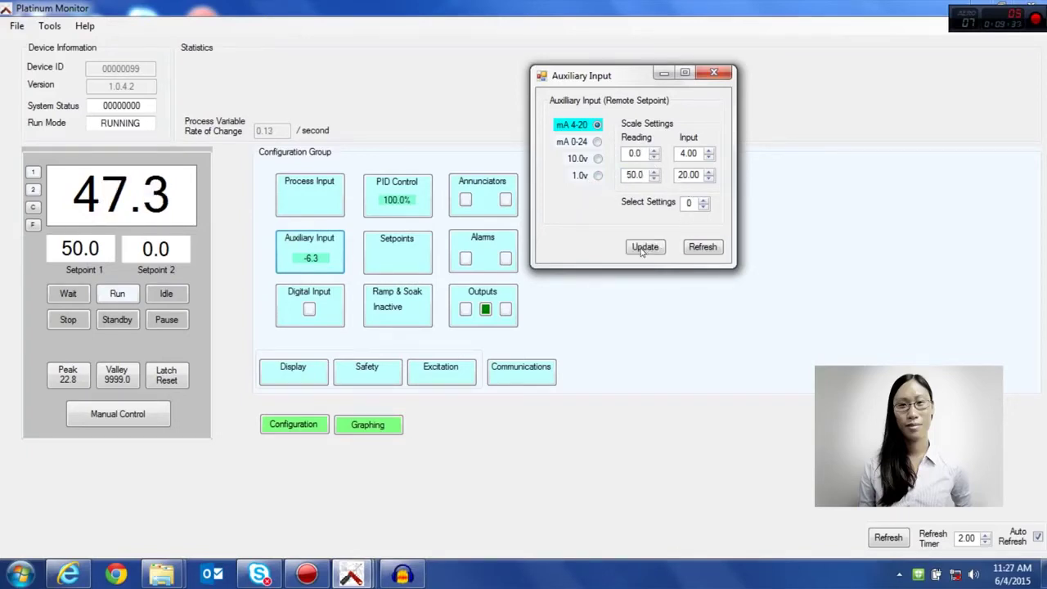
left_click(640, 249)
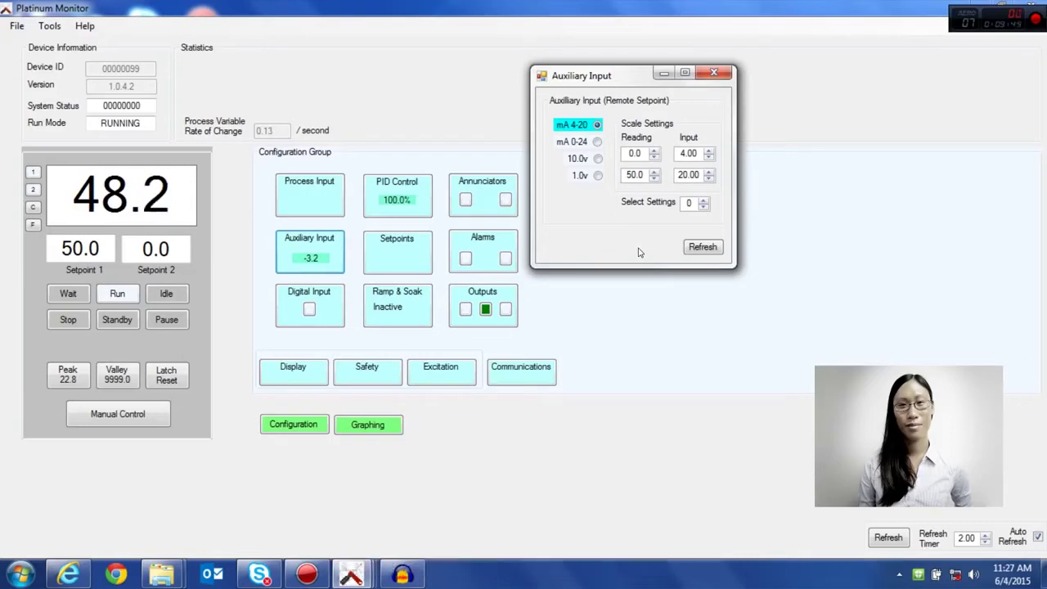
left_click(713, 74)
Step: Switch Setpoint 1 to Remote, update the controller and close the setpoint settings
left_click(410, 253)
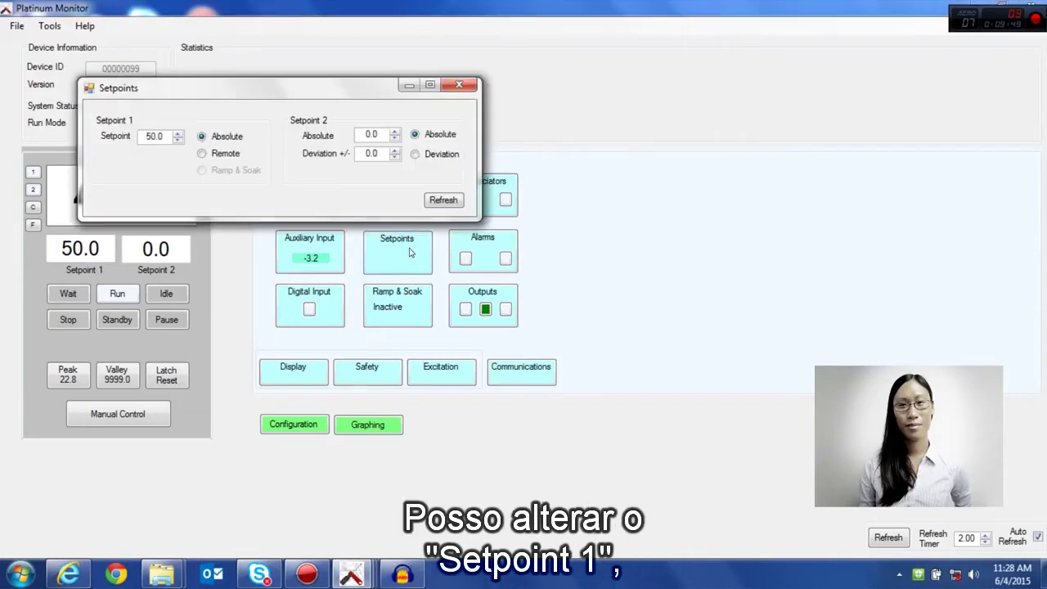
left_click(204, 154)
left_click(396, 200)
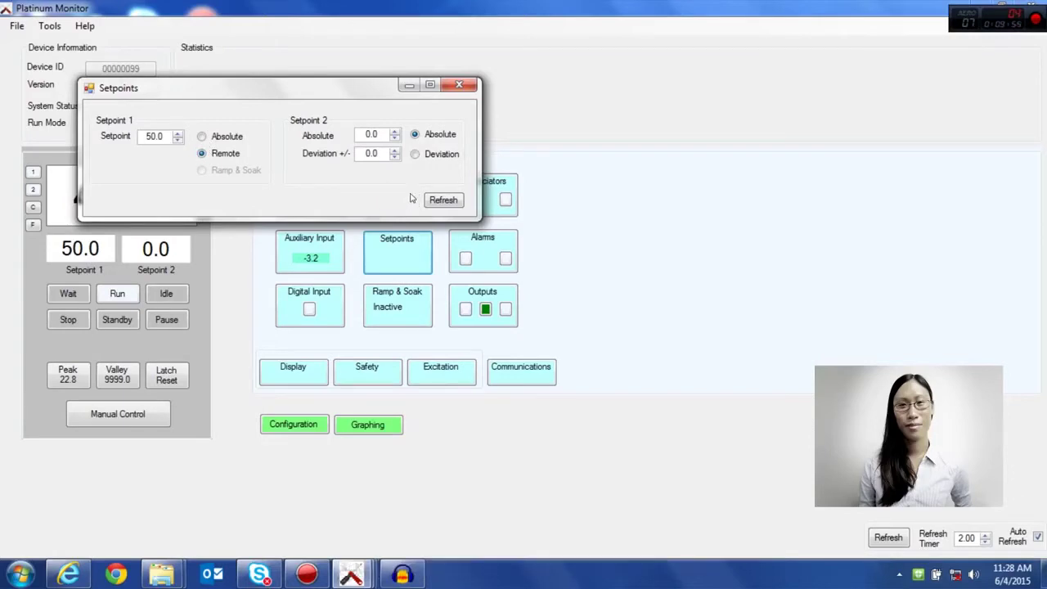
left_click(459, 85)
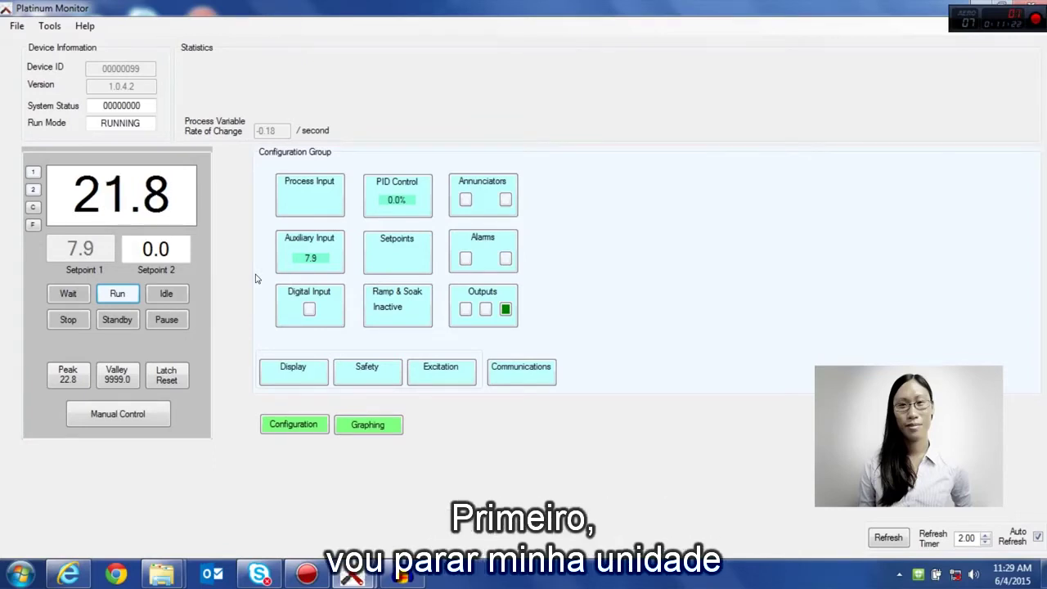
Step: Stop the controller and set R&S Control to YES in the Ramp & Soak settings
left_click(60, 328)
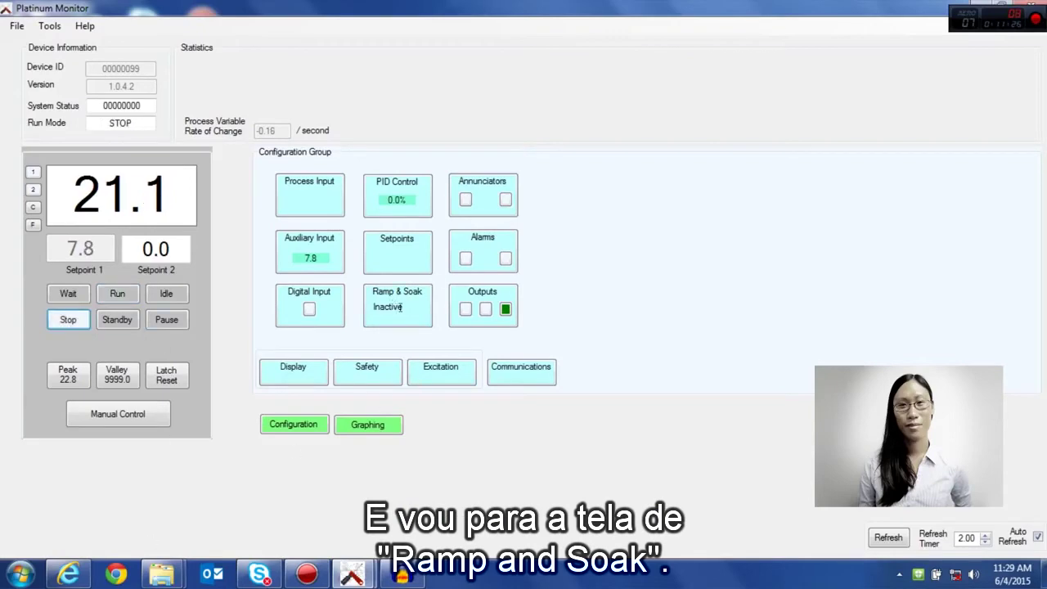
left_click(405, 301)
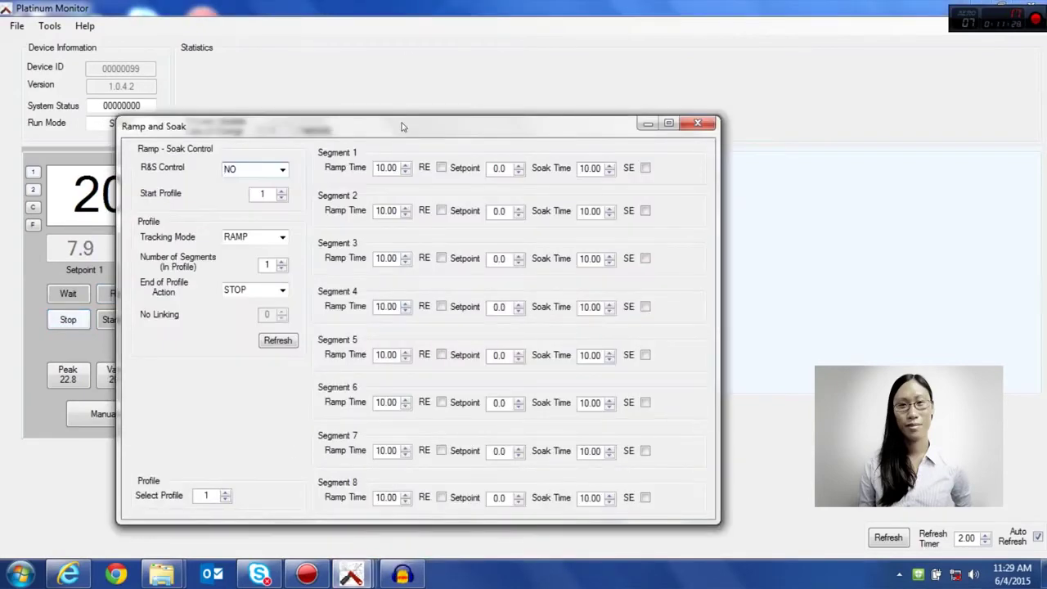
left_click_drag(413, 125, 508, 74)
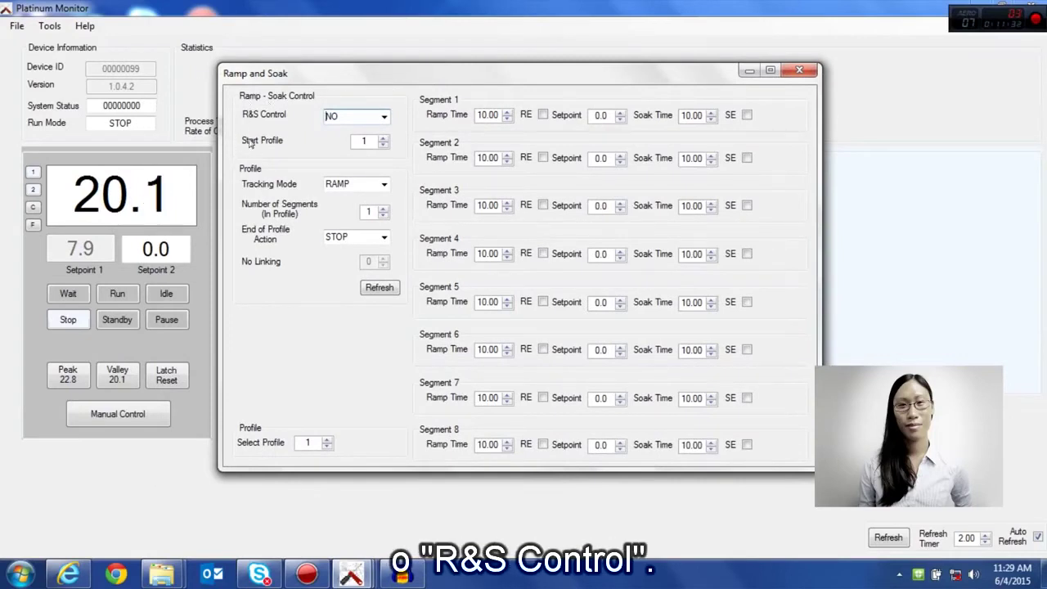
left_click(383, 117)
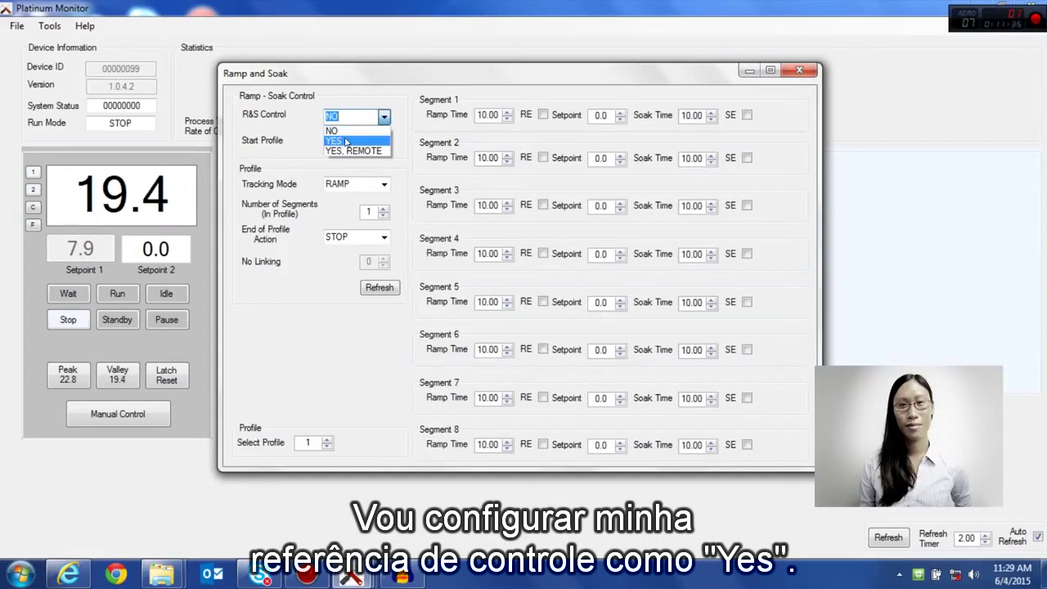
left_click(345, 141)
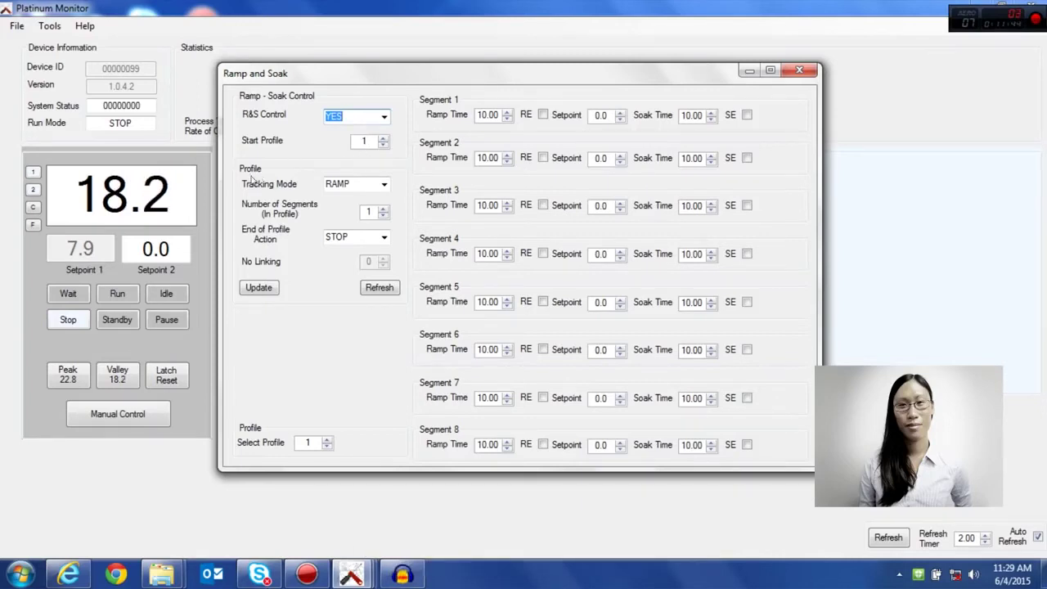
Step: Set the profile's tracking mode to SOAK and its number of segments to 2
left_click(383, 186)
left_click(346, 210)
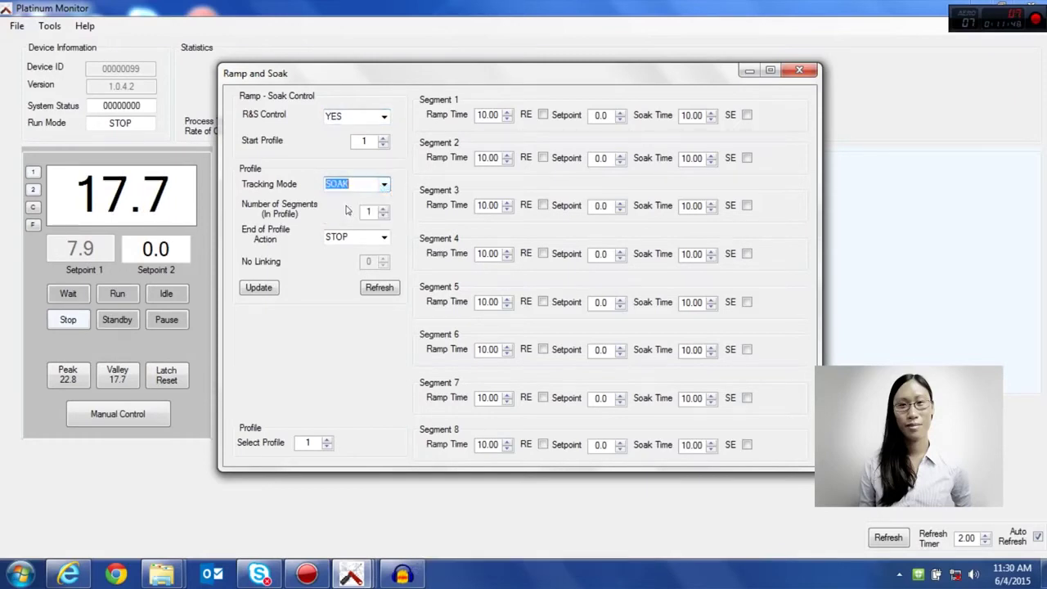
left_click(384, 184)
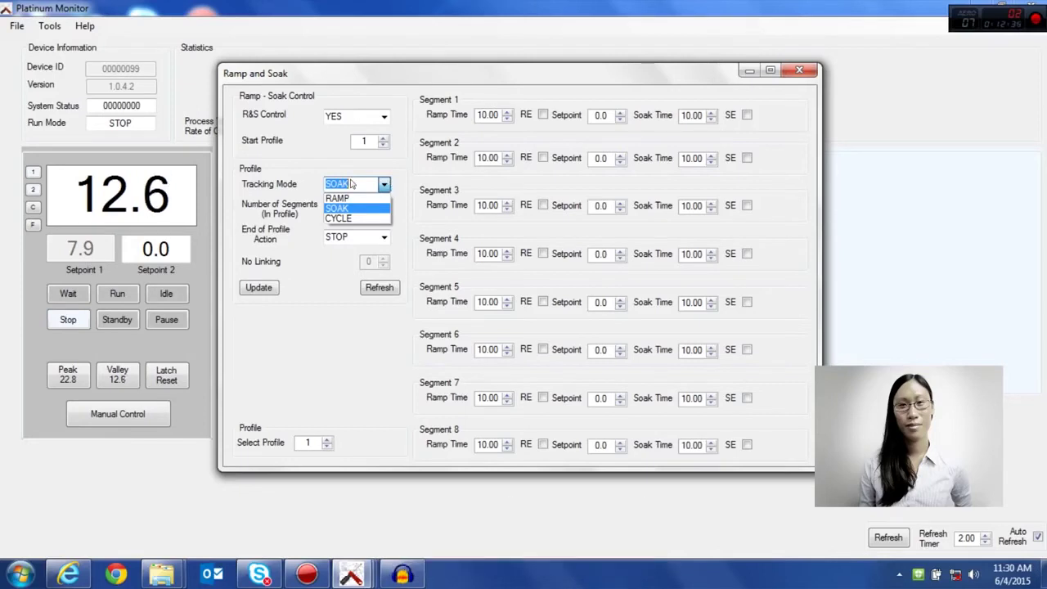
left_click(342, 206)
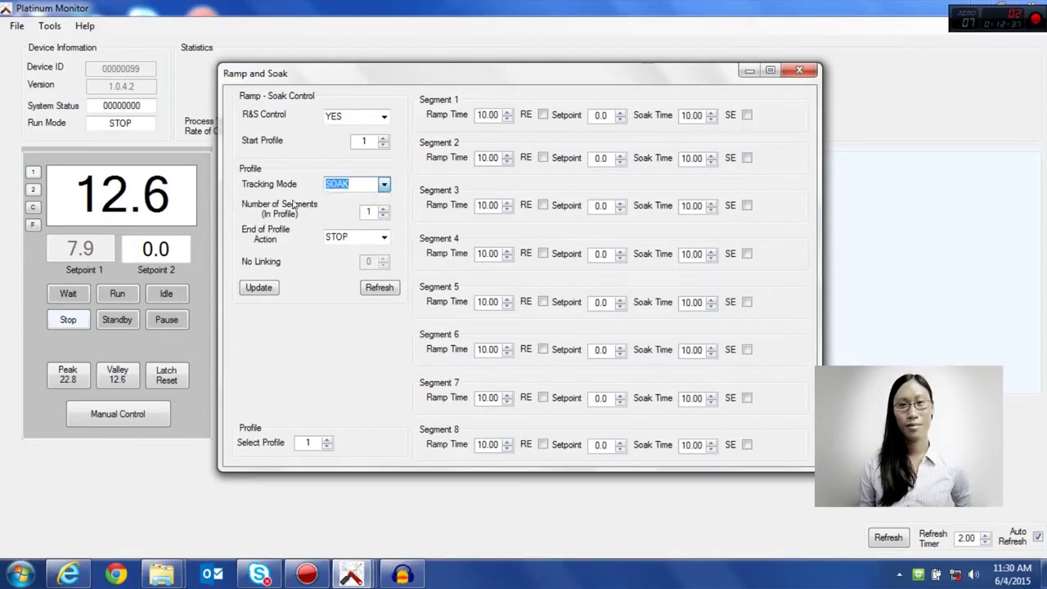
left_click(383, 209)
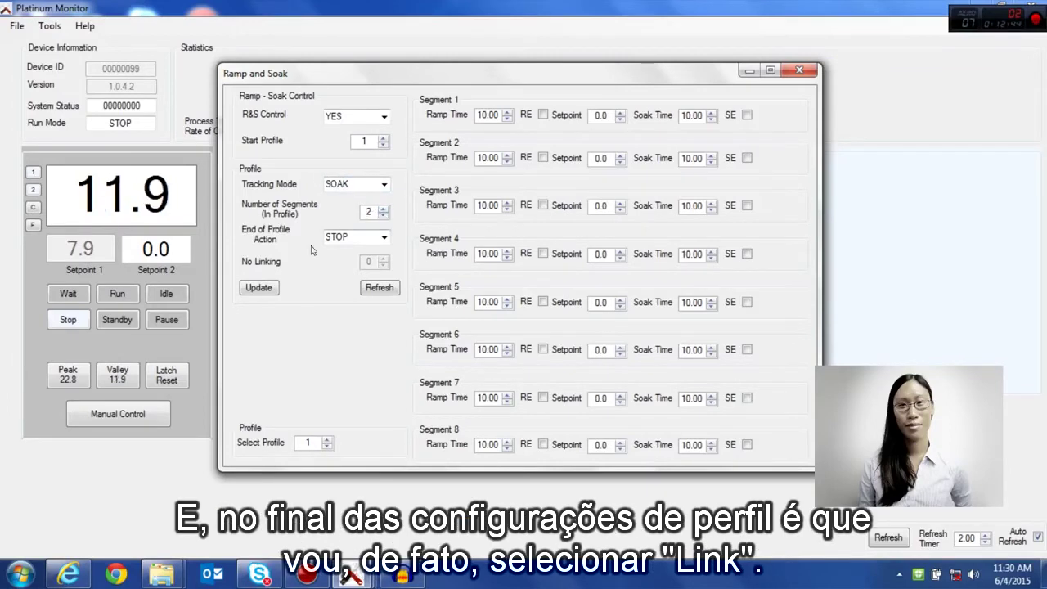
Step: Set the end of profile action to LINK with a link to profile 1, and update the profile settings
left_click(383, 237)
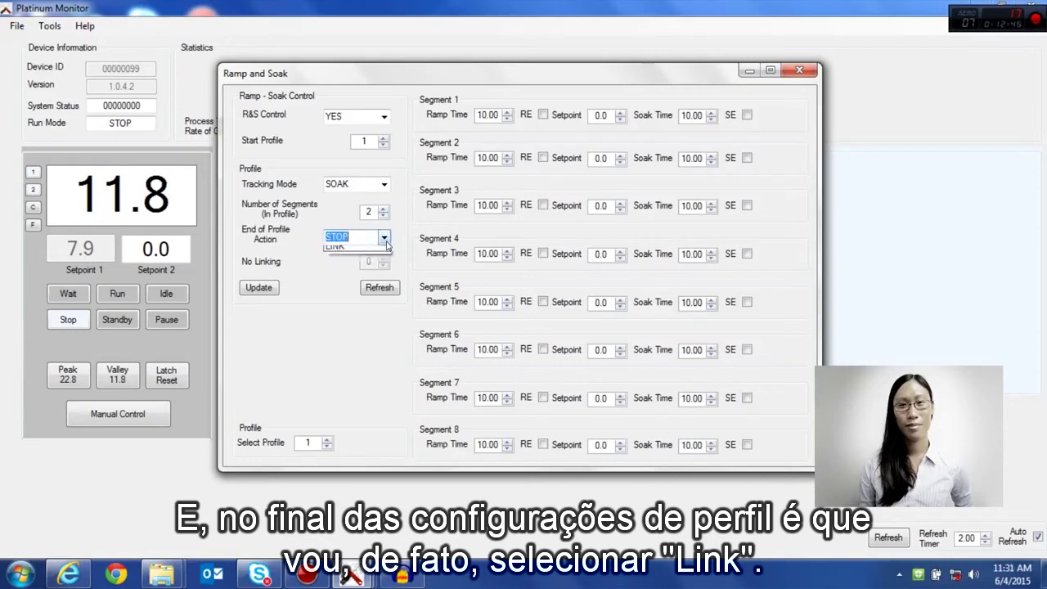
left_click(338, 272)
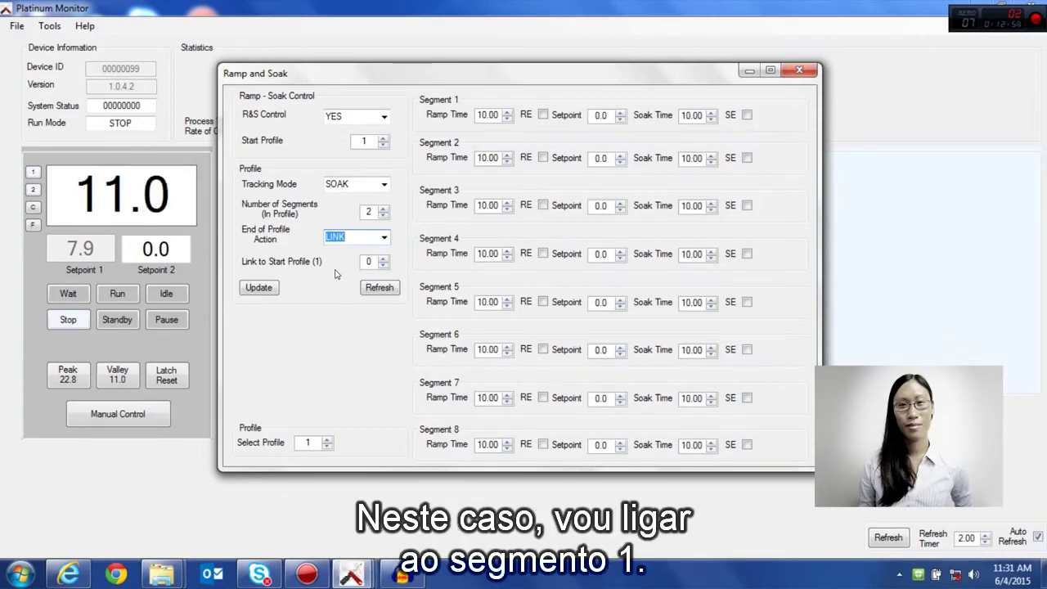
left_click(382, 258)
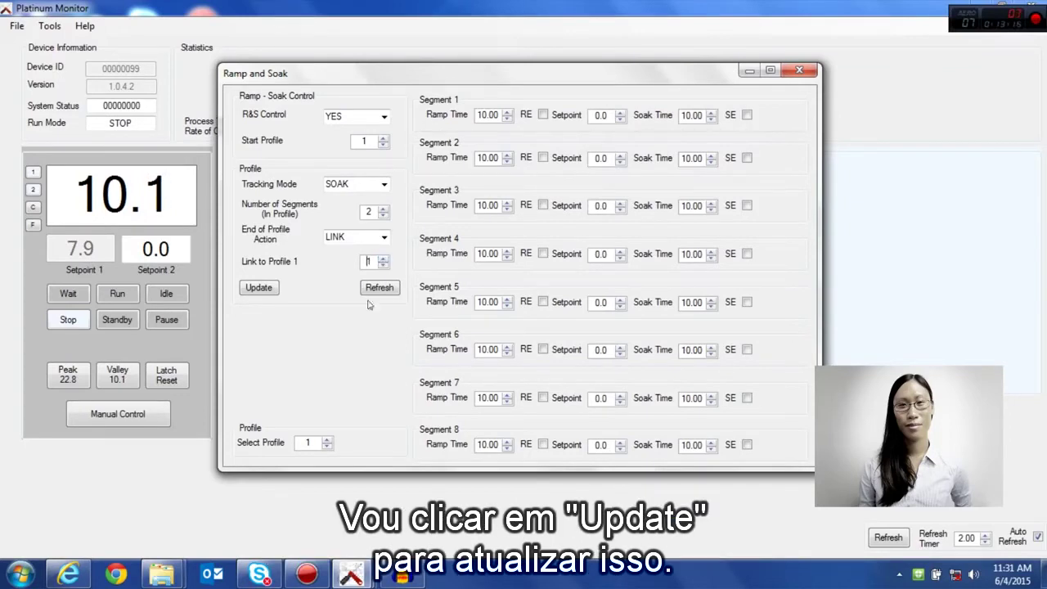
left_click(260, 288)
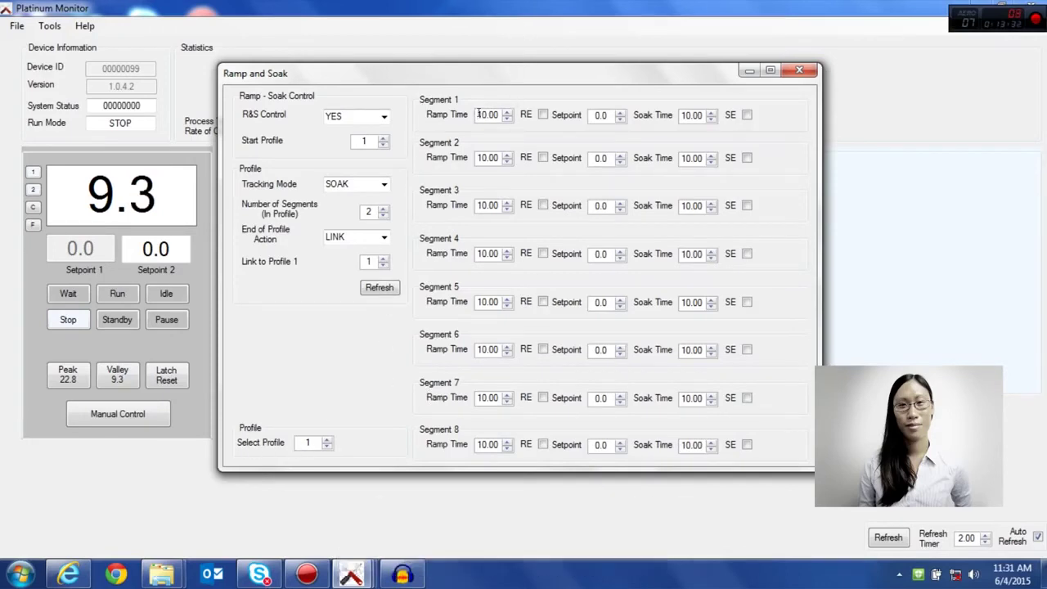
Step: Give Segment 1 a ramp time of 2.00 with ramp enable (RE) on and a setpoint of 40.0
left_click_drag(479, 115, 501, 115)
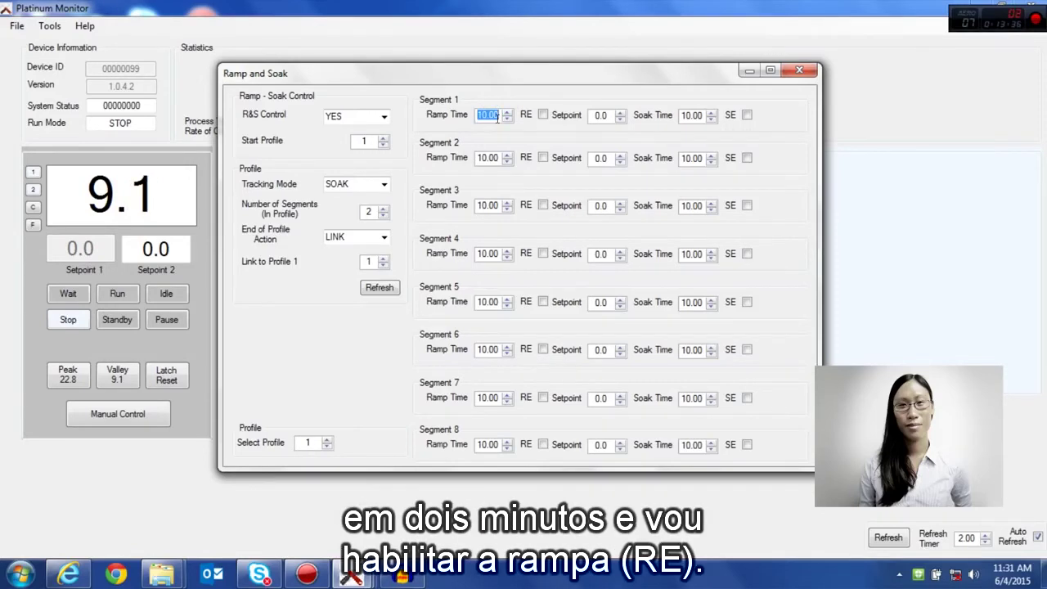
type("2")
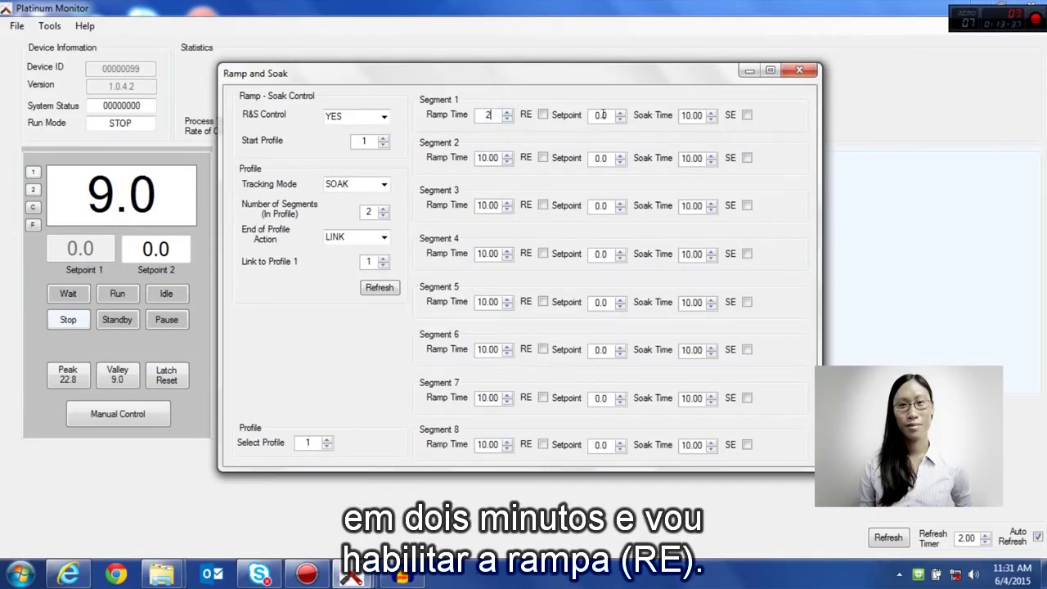
left_click(543, 114)
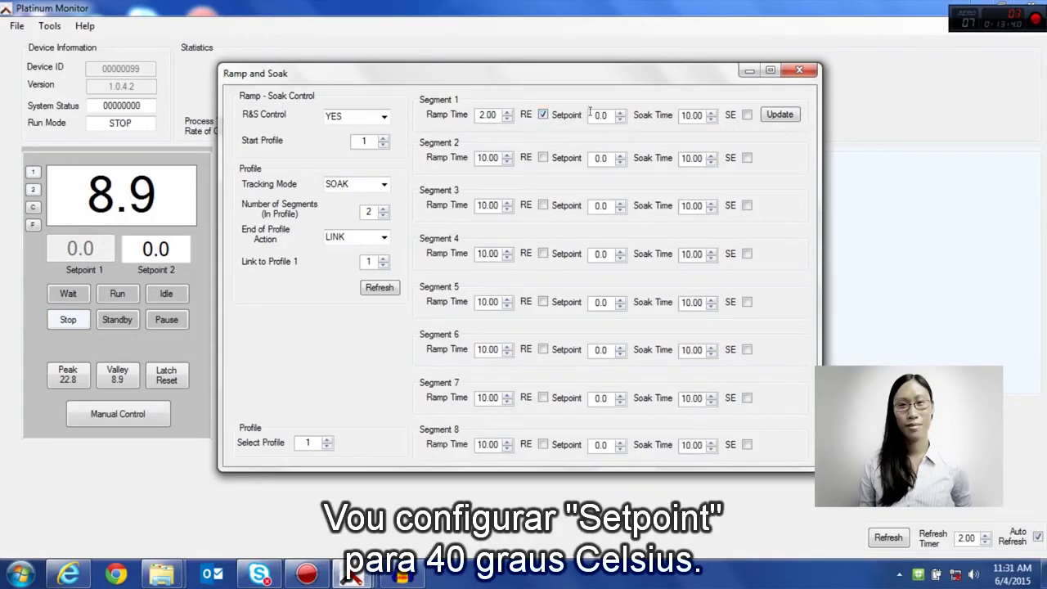
left_click_drag(591, 115, 636, 124)
type("40")
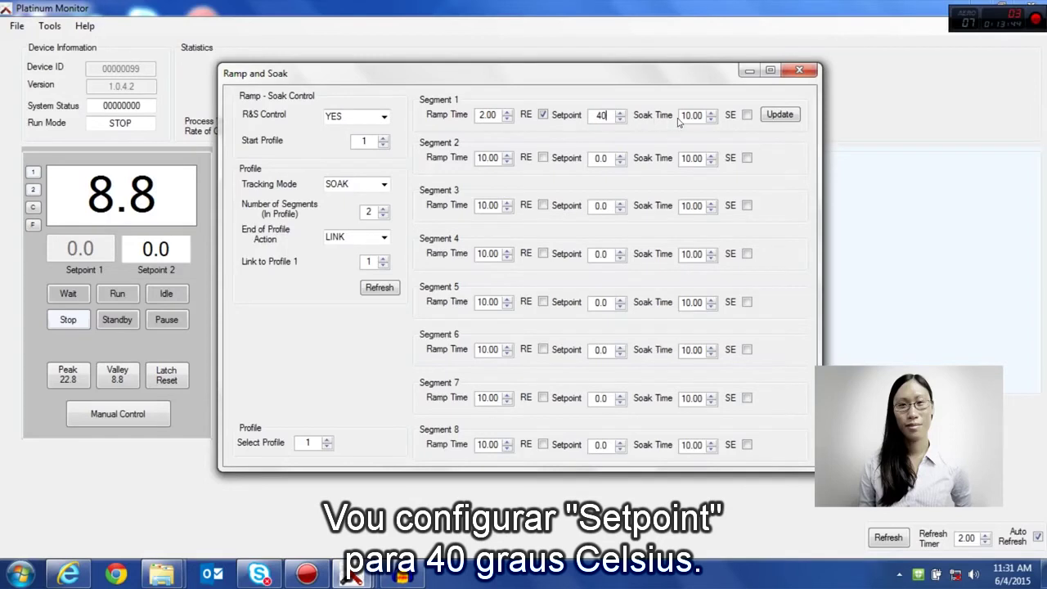
Step: Set Segment 1's soak time to 0.10, enable its soak (SE) and update the segment
left_click(694, 115)
left_click_drag(680, 115, 711, 117)
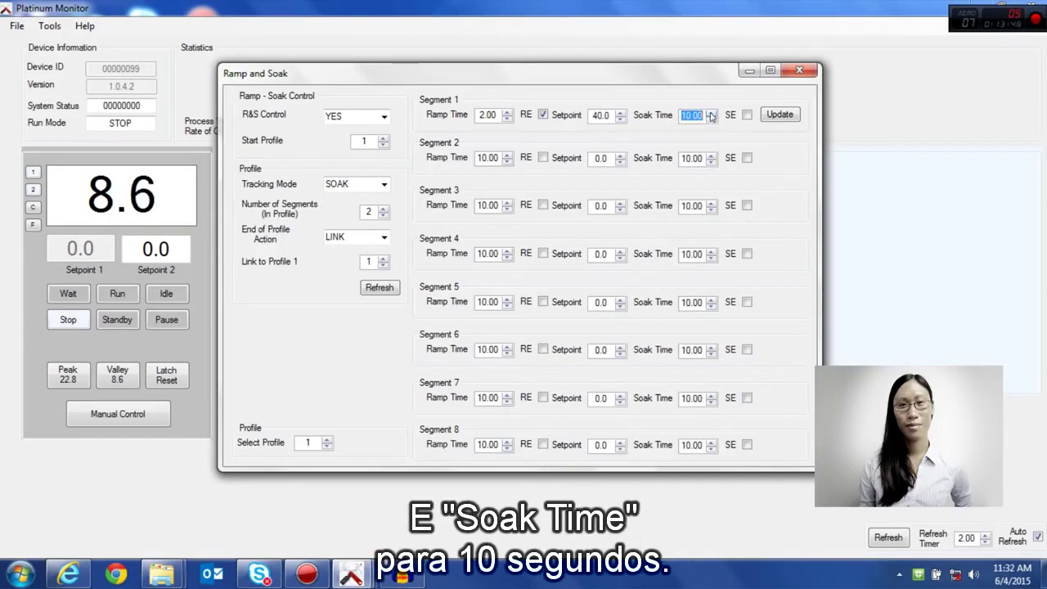
key("BackSpace")
type(".1")
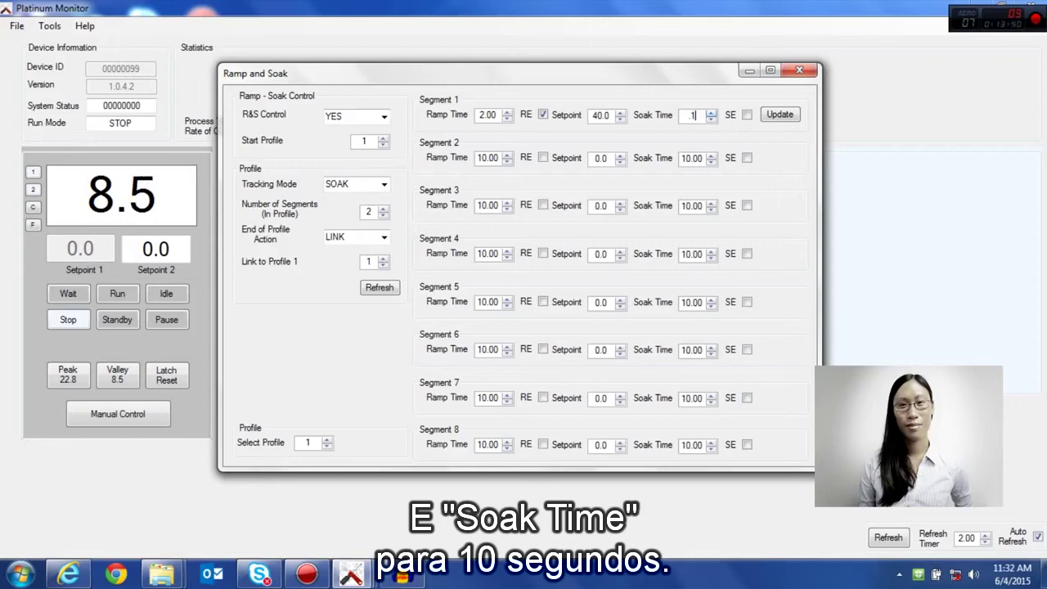
type("0")
left_click(747, 115)
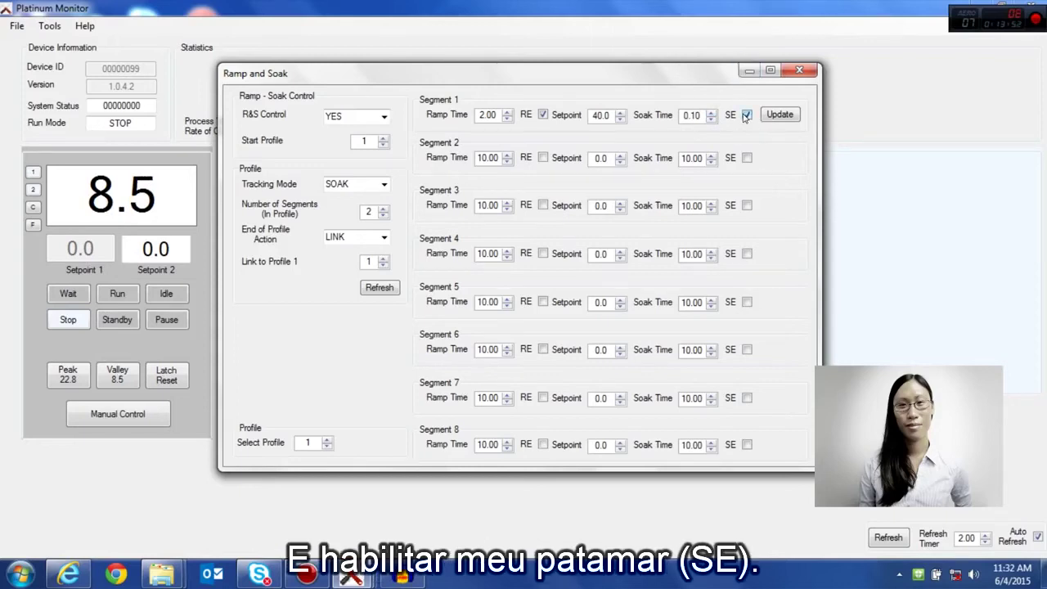
left_click(780, 114)
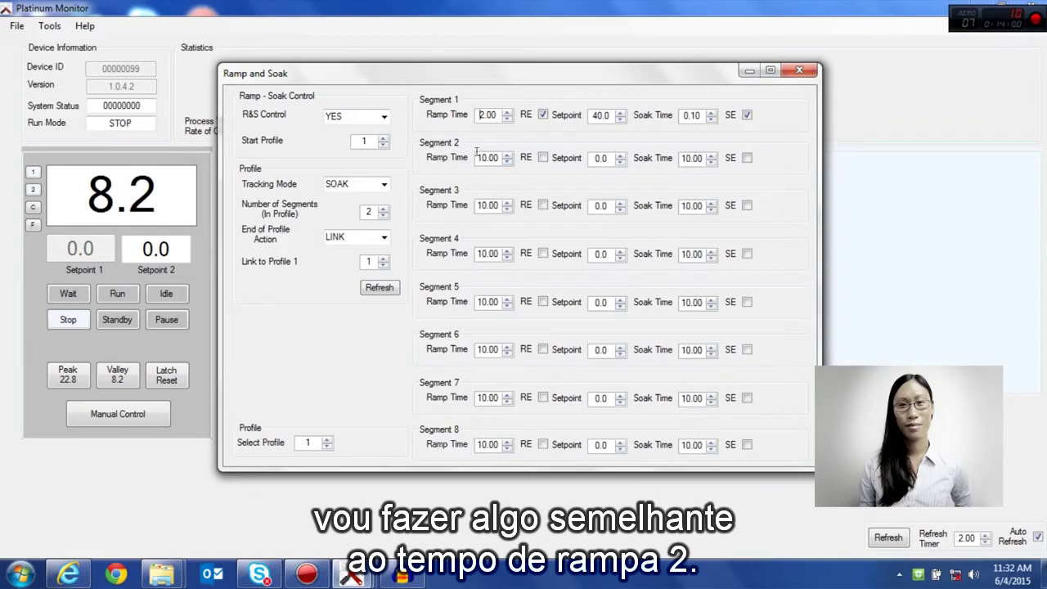
Step: Set Segment 2's ramp time to 2.00 and enable its ramp (RE)
left_click_drag(476, 156, 502, 158)
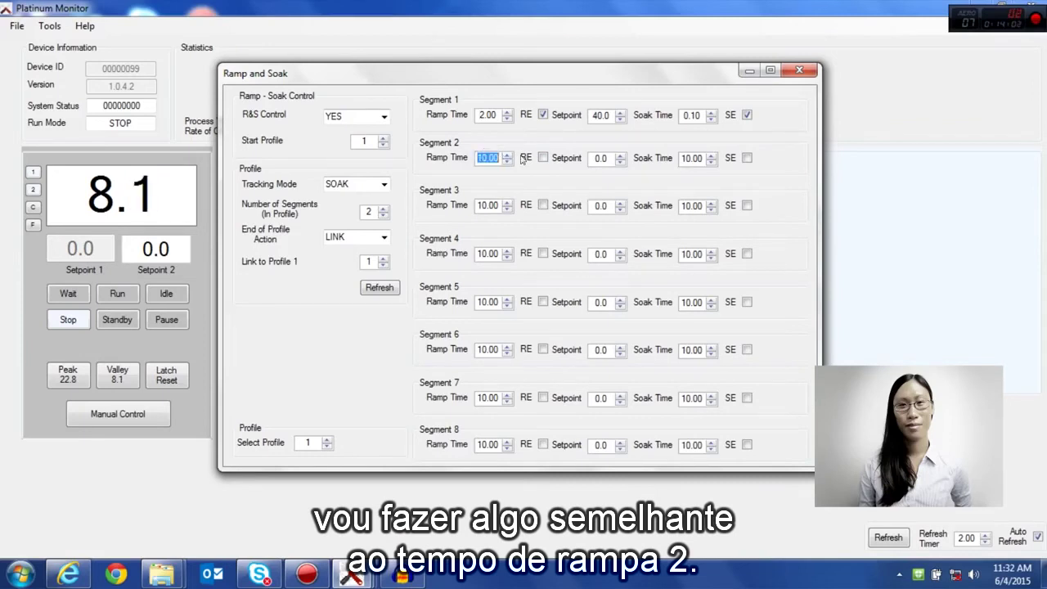
type("2")
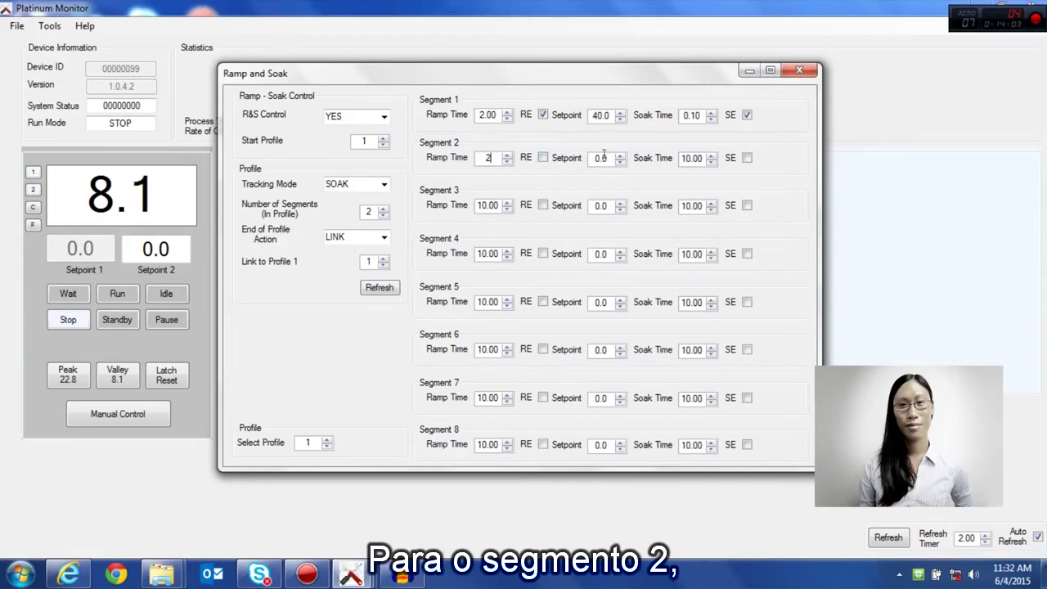
left_click(544, 159)
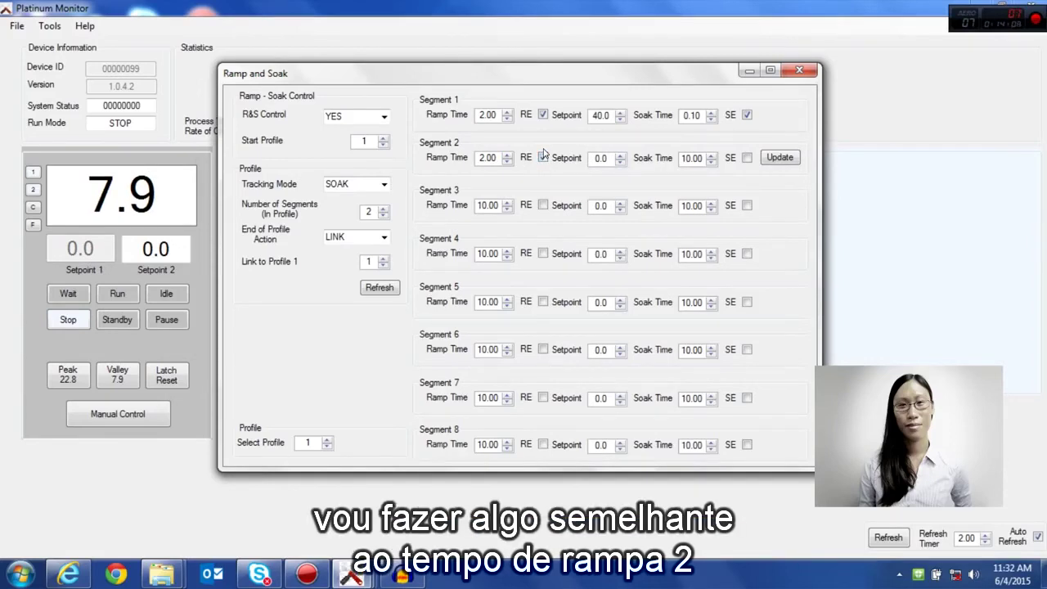
left_click(543, 156)
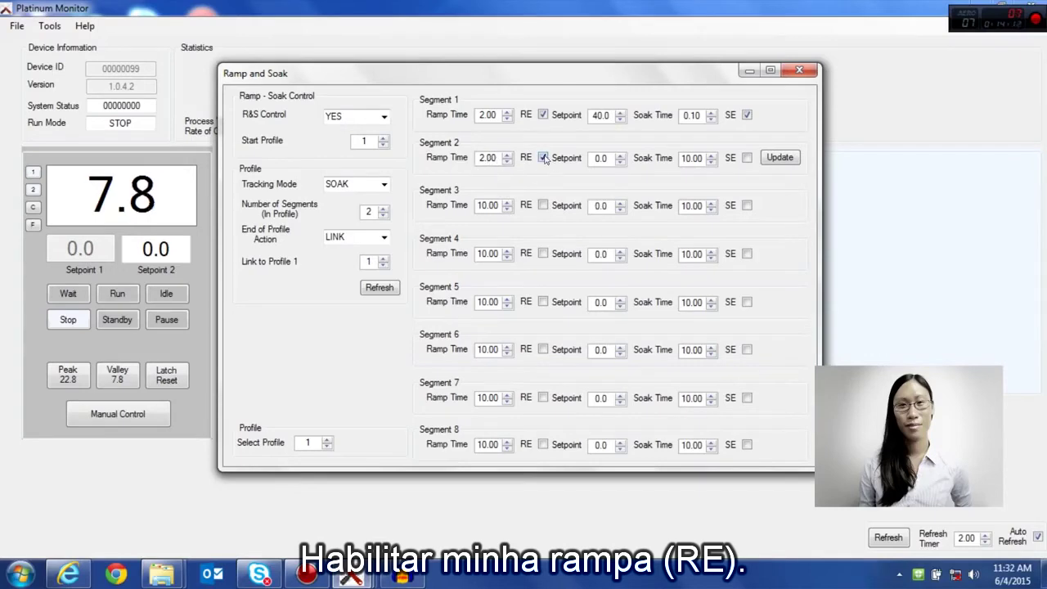
Step: Give Segment 2 a setpoint of 10.0 and a soak time of 0.10 with soak (SE) enabled, and update the segment
double_click(606, 157)
type("10")
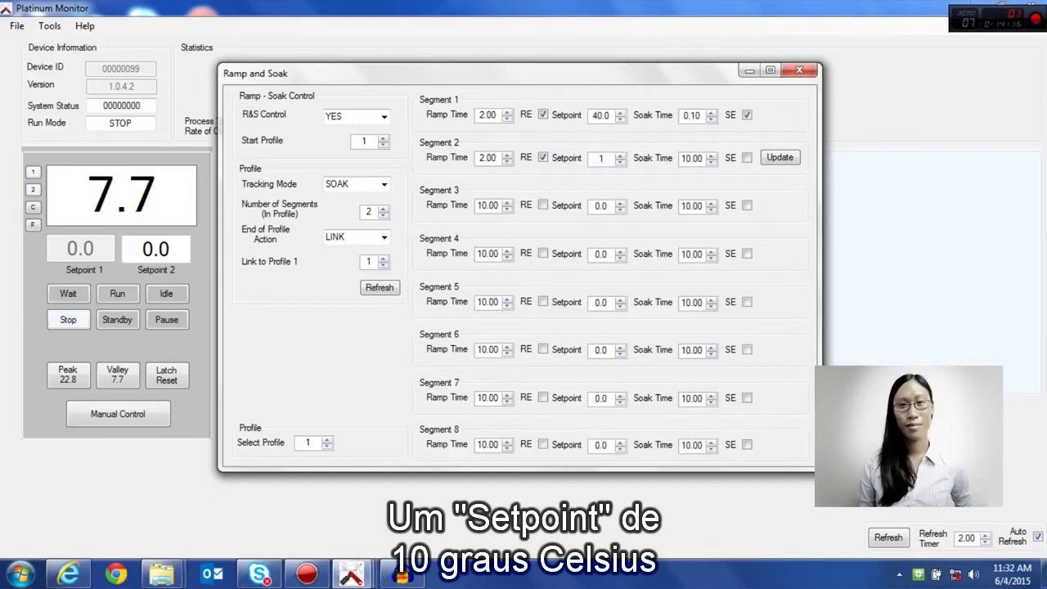
double_click(694, 157)
type(".10")
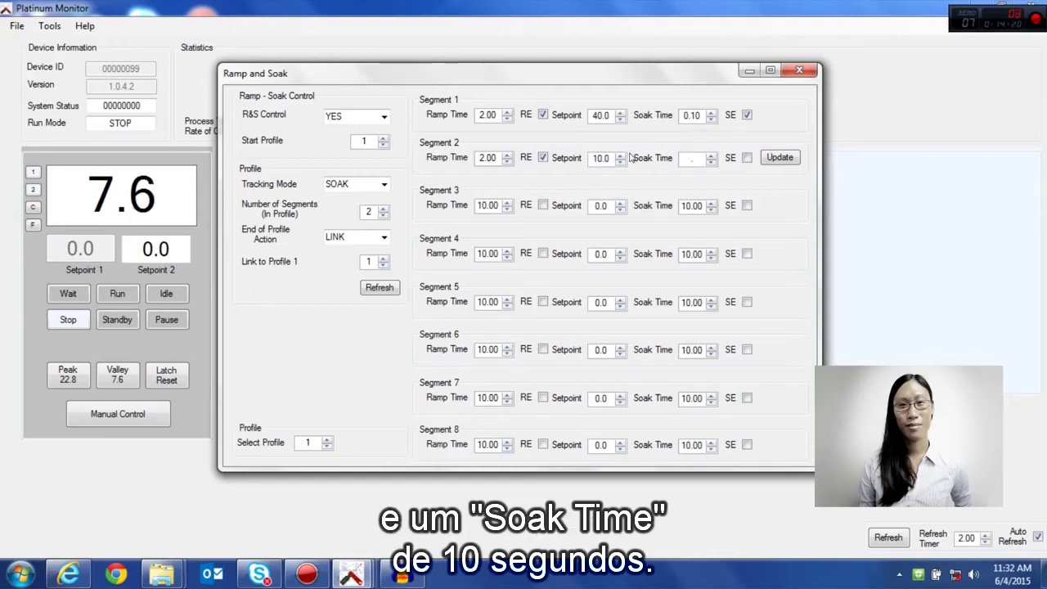
left_click(746, 158)
left_click(780, 158)
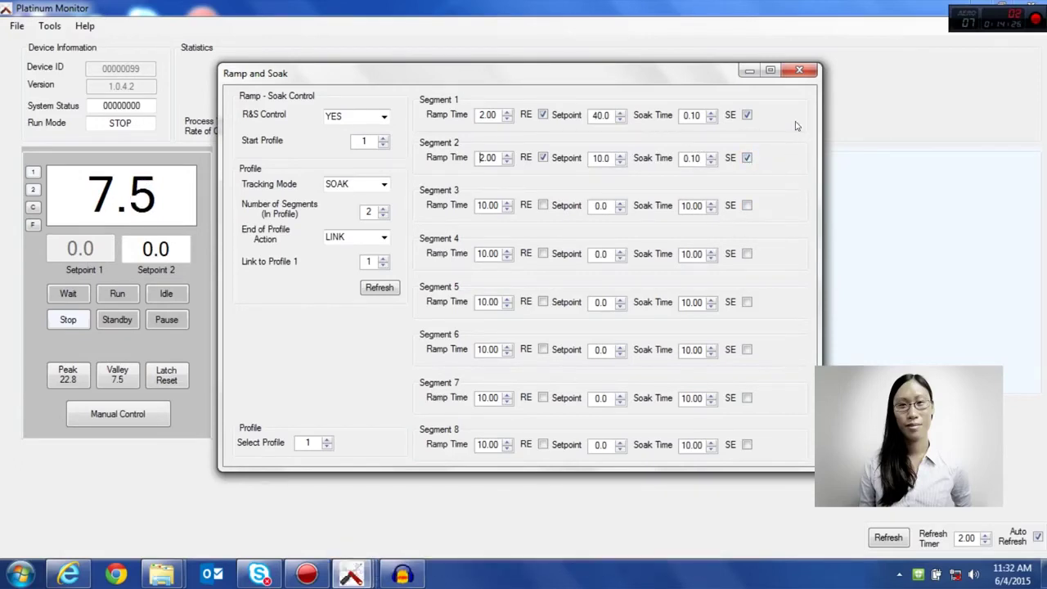
left_click(800, 71)
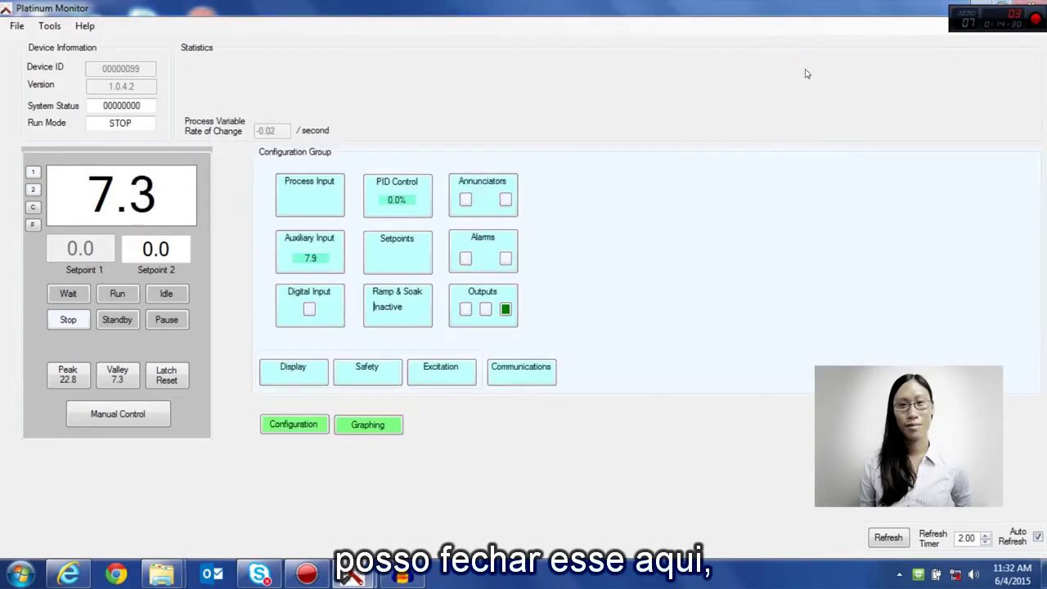
Step: Run the ramp and soak profile and bring the Data Charting window back into view
left_click(118, 293)
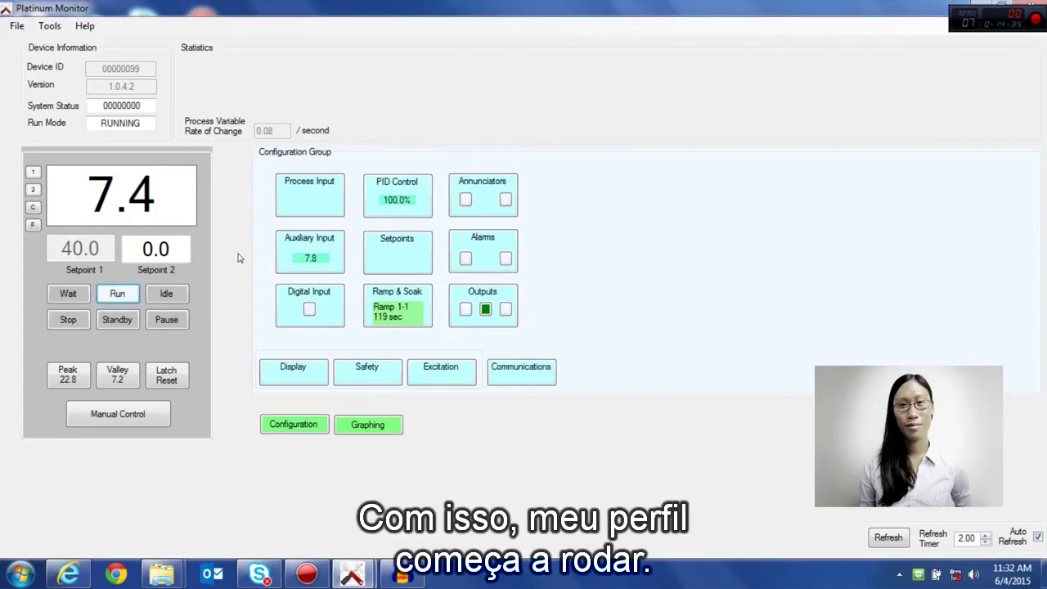
mouse_move(352, 575)
left_click(446, 491)
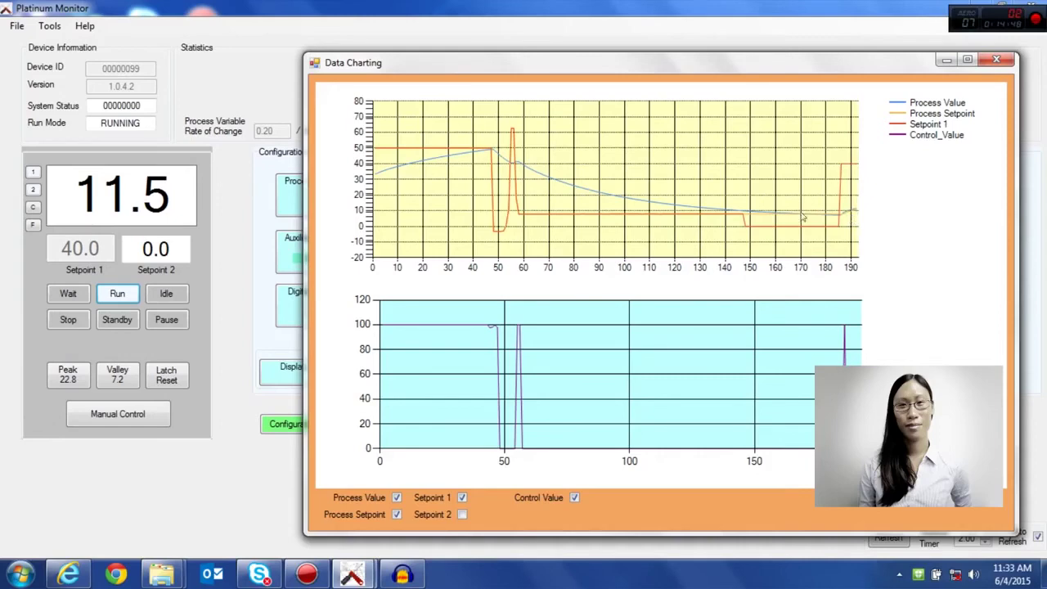
Step: Examine the newest part of the process chart, following the process value against the ramping process setpoint
left_click_drag(835, 108, 864, 261)
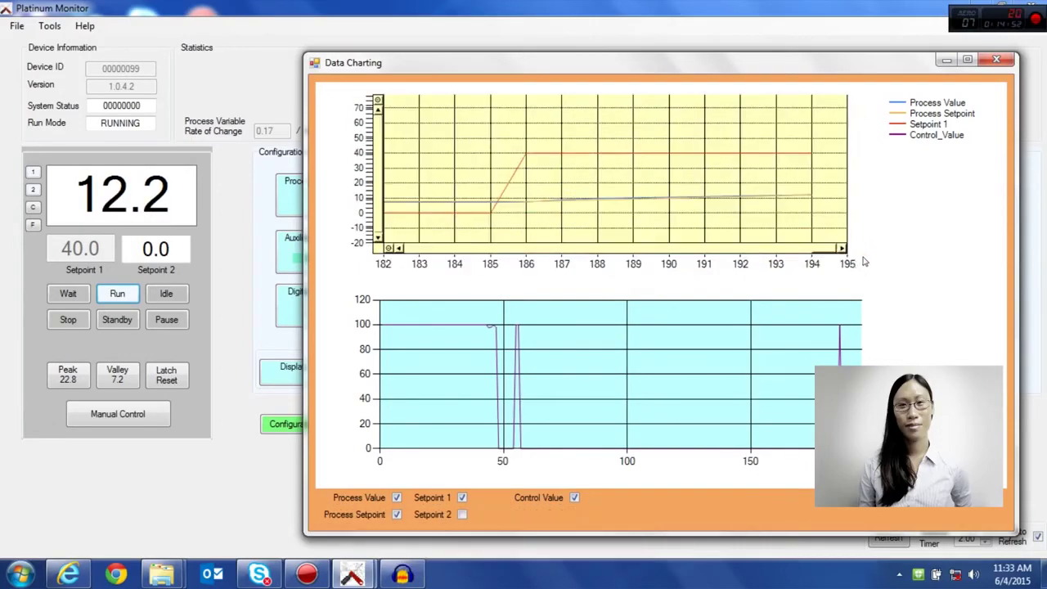
left_click(390, 249)
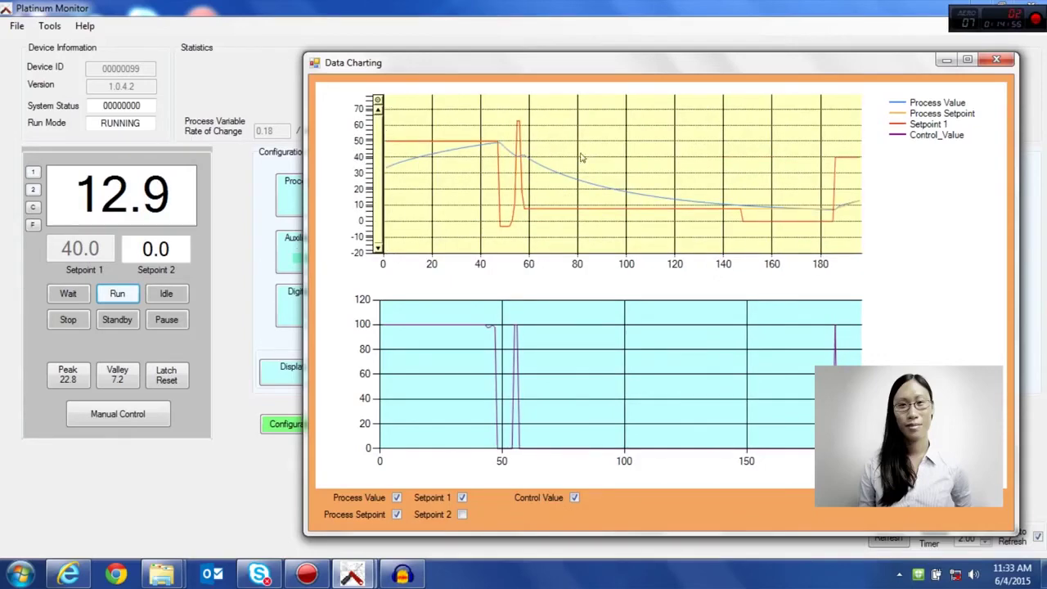
left_click_drag(826, 137, 879, 255)
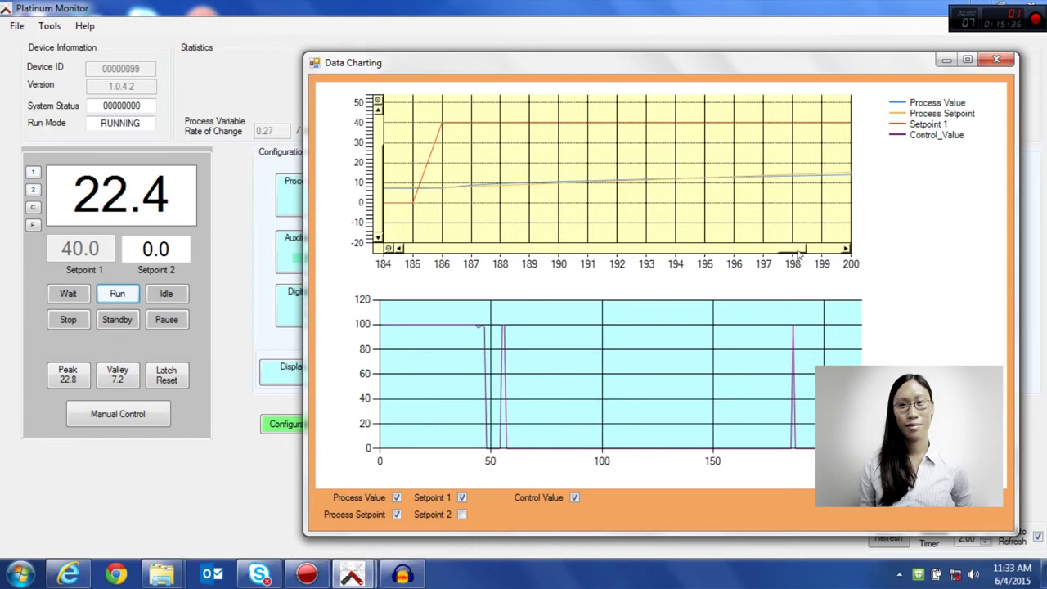
left_click_drag(798, 251, 850, 260)
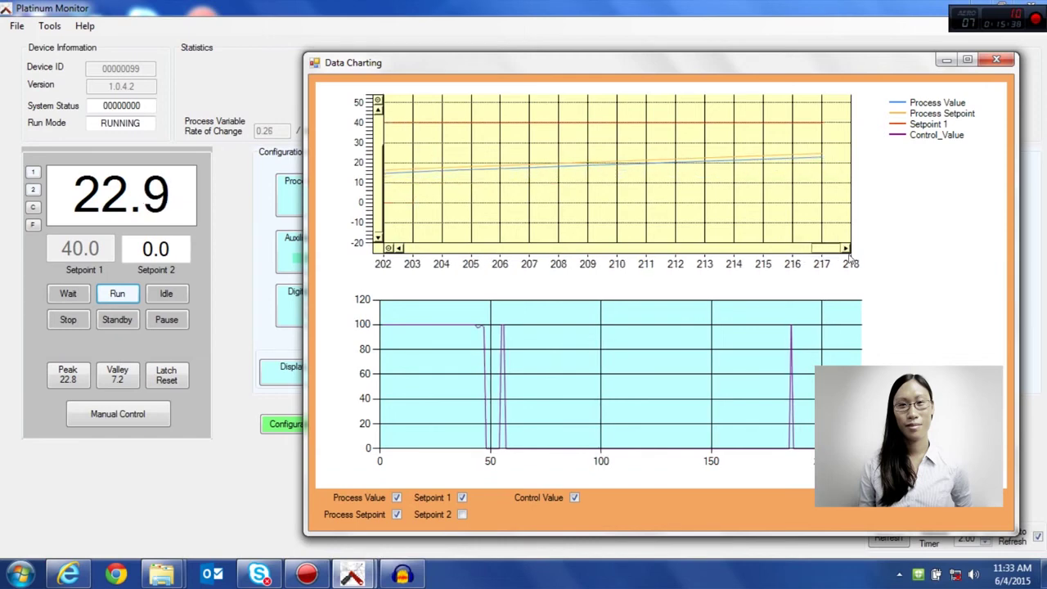
left_click(946, 63)
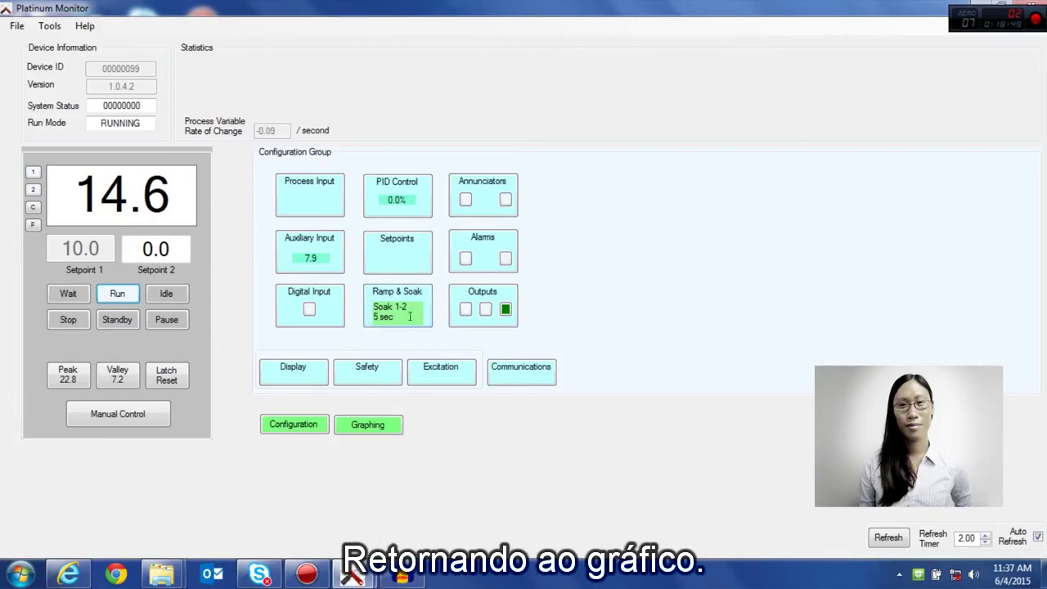
Step: Review the full chart history and examine the profile's ramp and soak segments up close, closing the chart when done
mouse_move(368, 580)
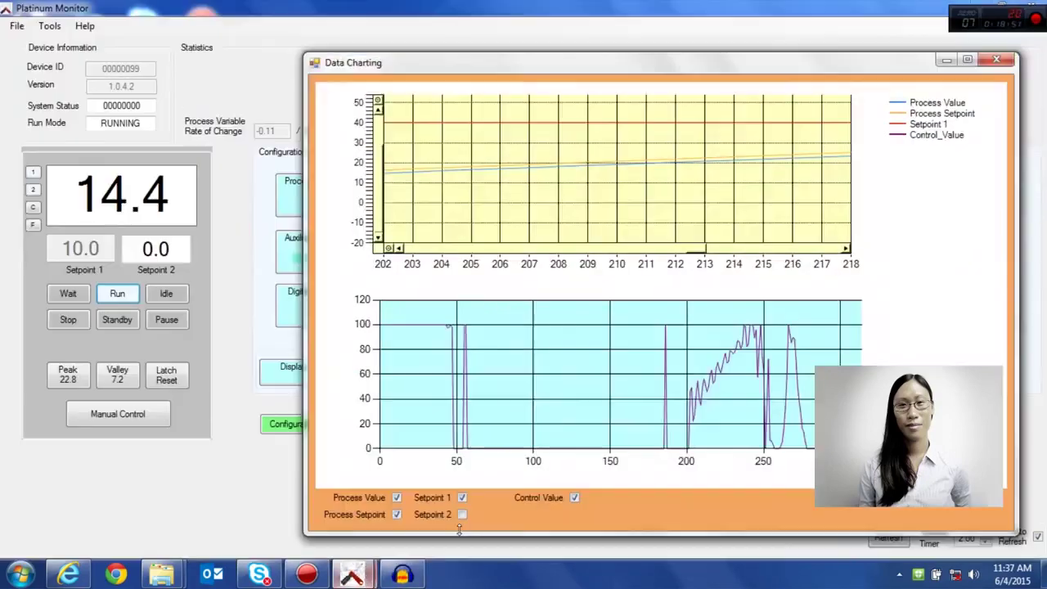
left_click(456, 524)
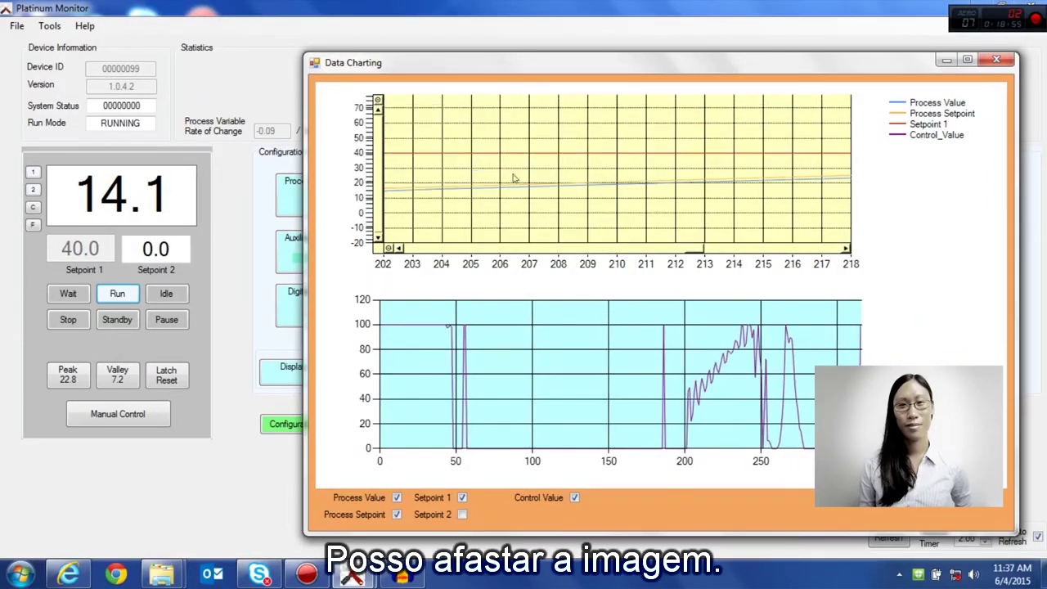
left_click(387, 249)
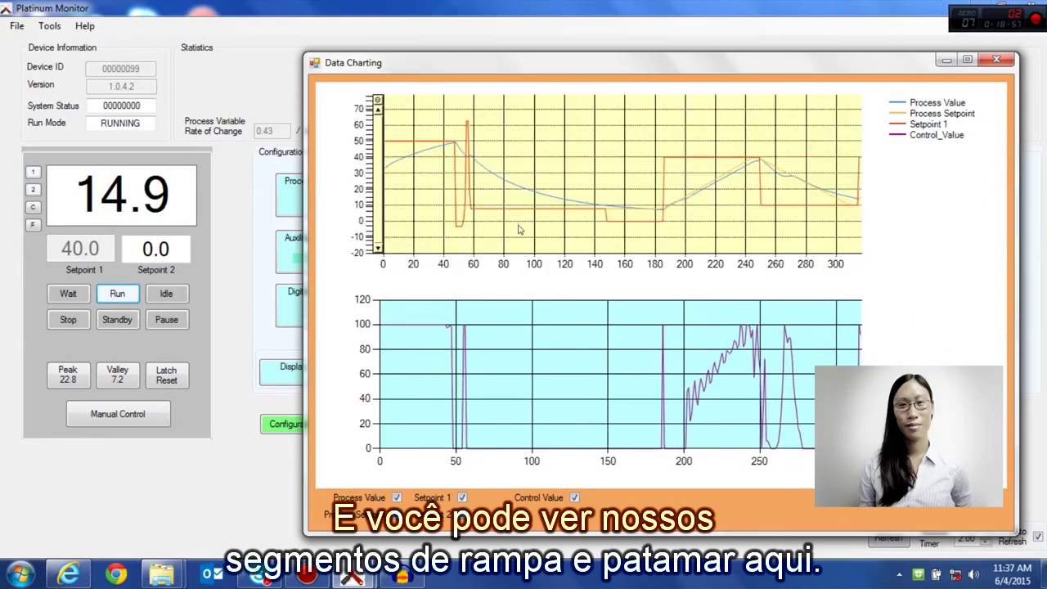
left_click_drag(660, 147, 877, 242)
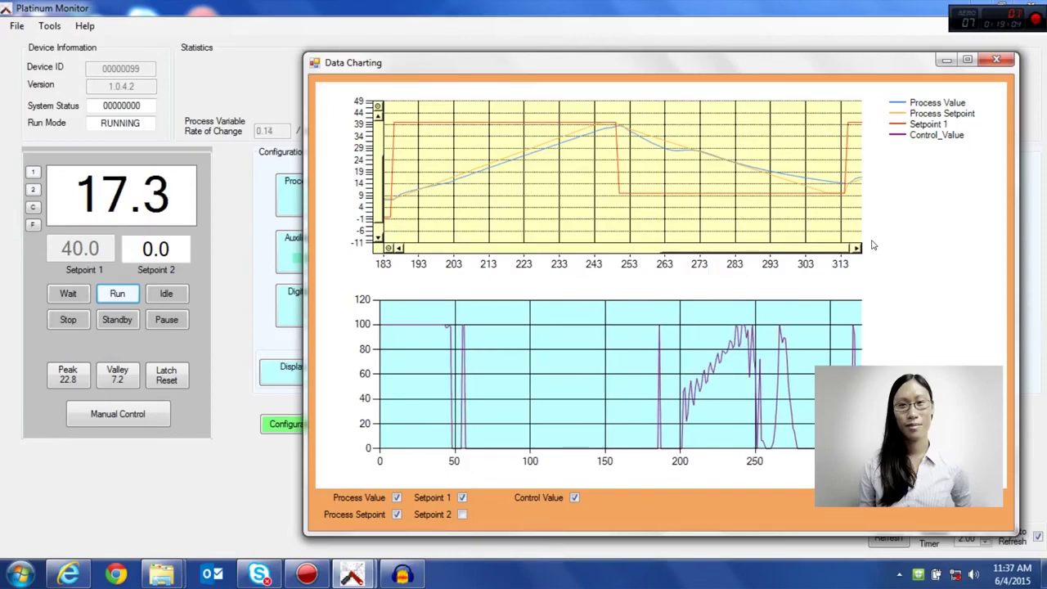
left_click(996, 60)
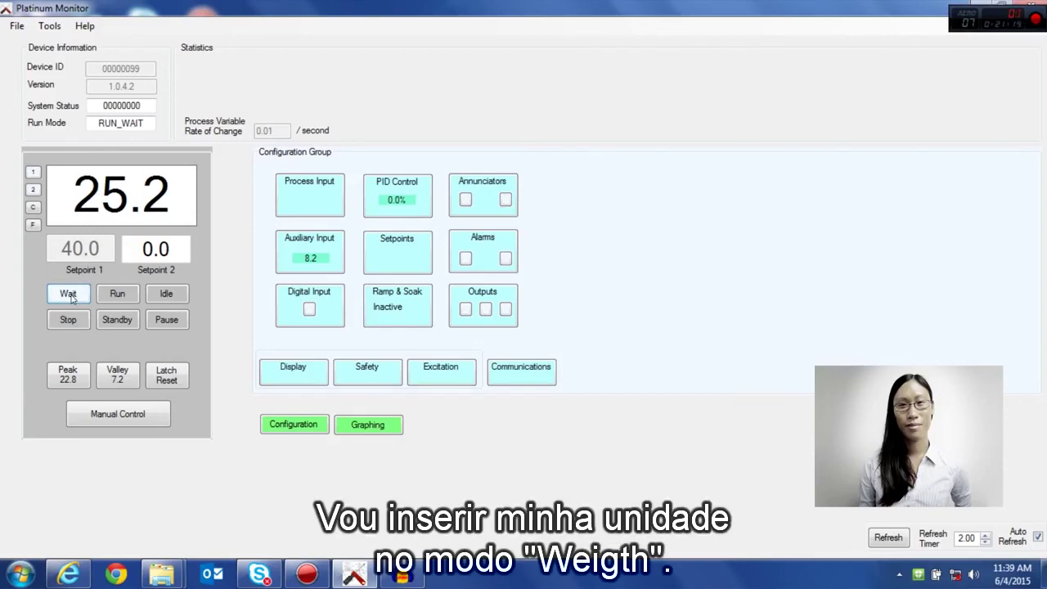
Step: Set the ramp and soak control to YES, REMOTE and update the profile settings
left_click(399, 303)
left_click(186, 73)
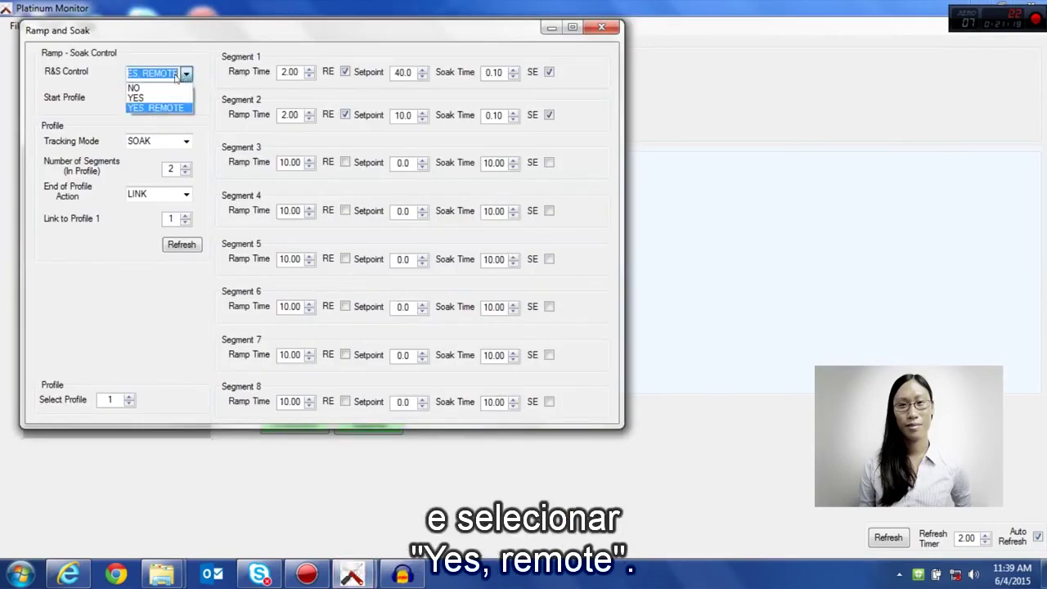
left_click(151, 108)
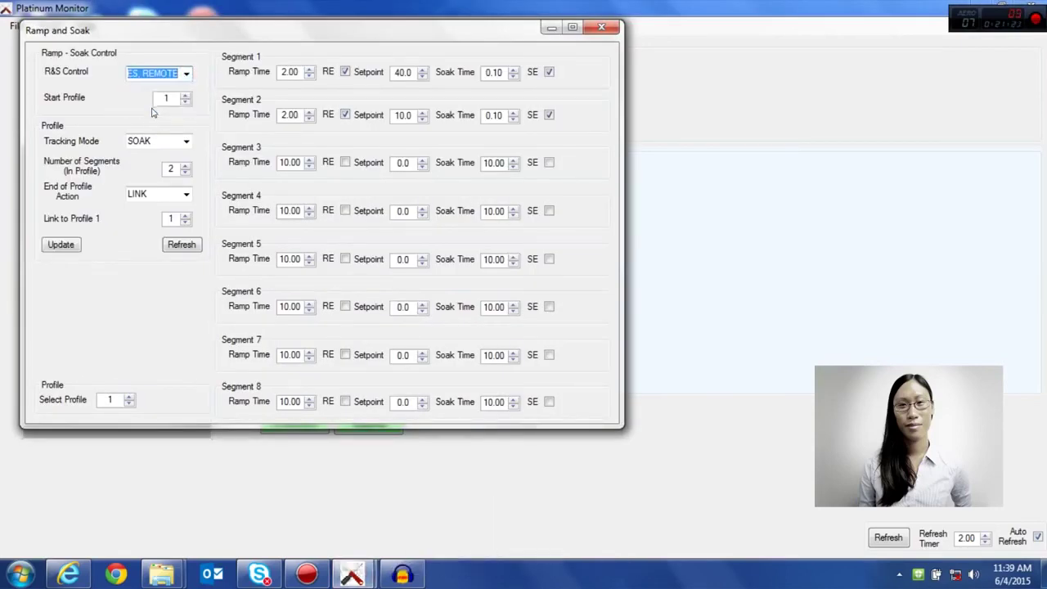
left_click(57, 246)
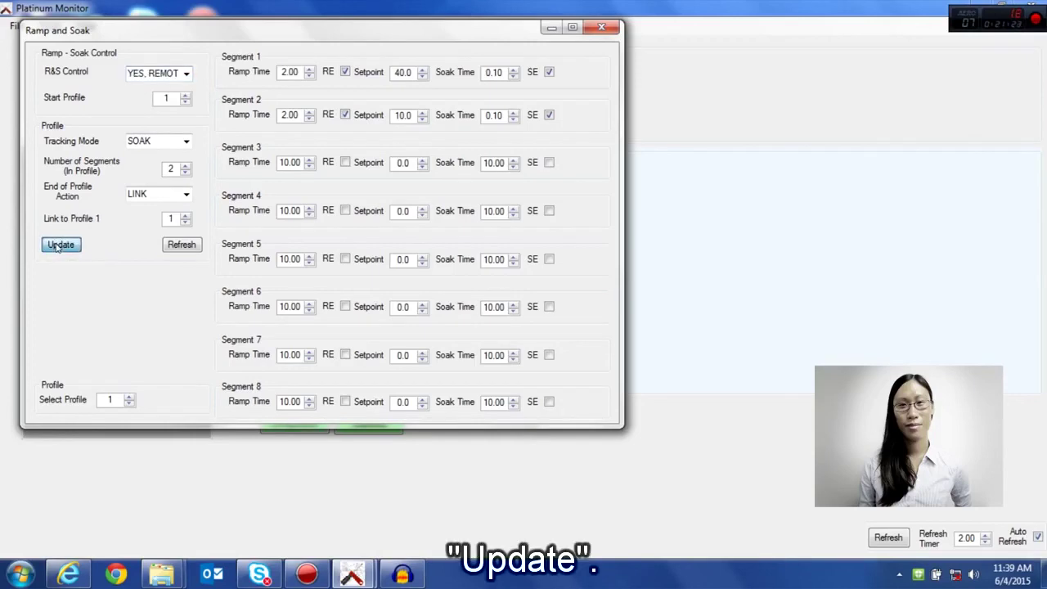
left_click(601, 28)
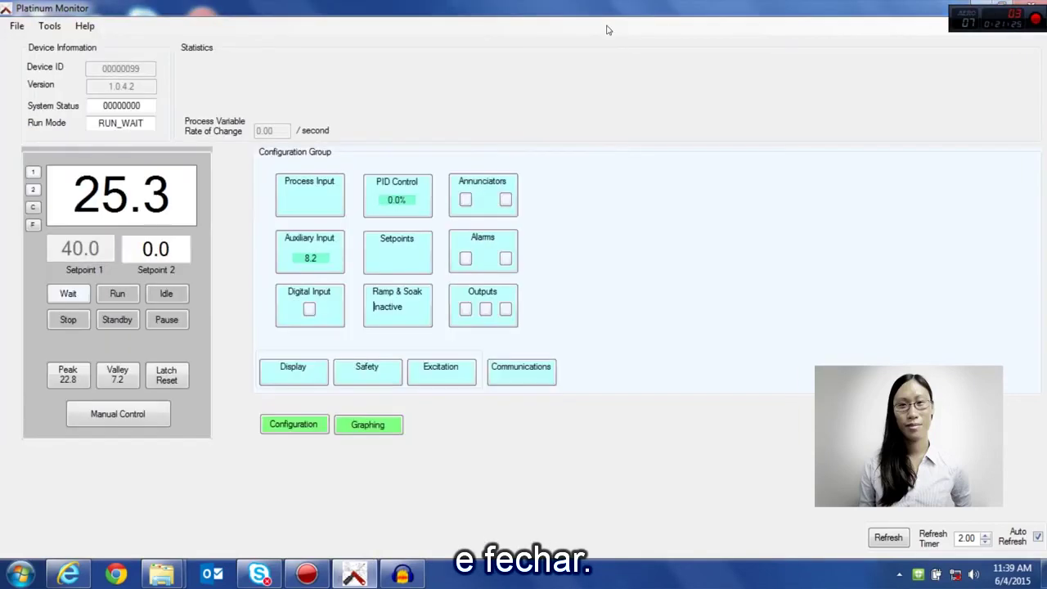